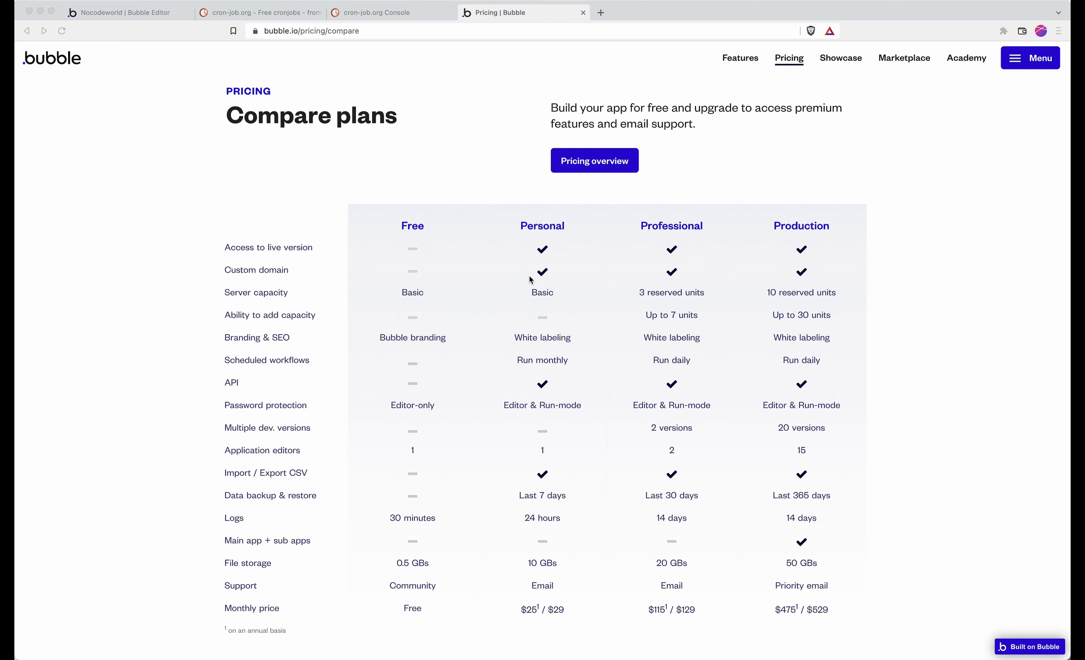
Switch from the pricing comparison to the Bubble editor and enable the Workflow API and backend workflows in the app's API settings.
{"action": "scroll", "coordinate": [532, 279], "scroll_direction": "down", "scroll_amount": 1}
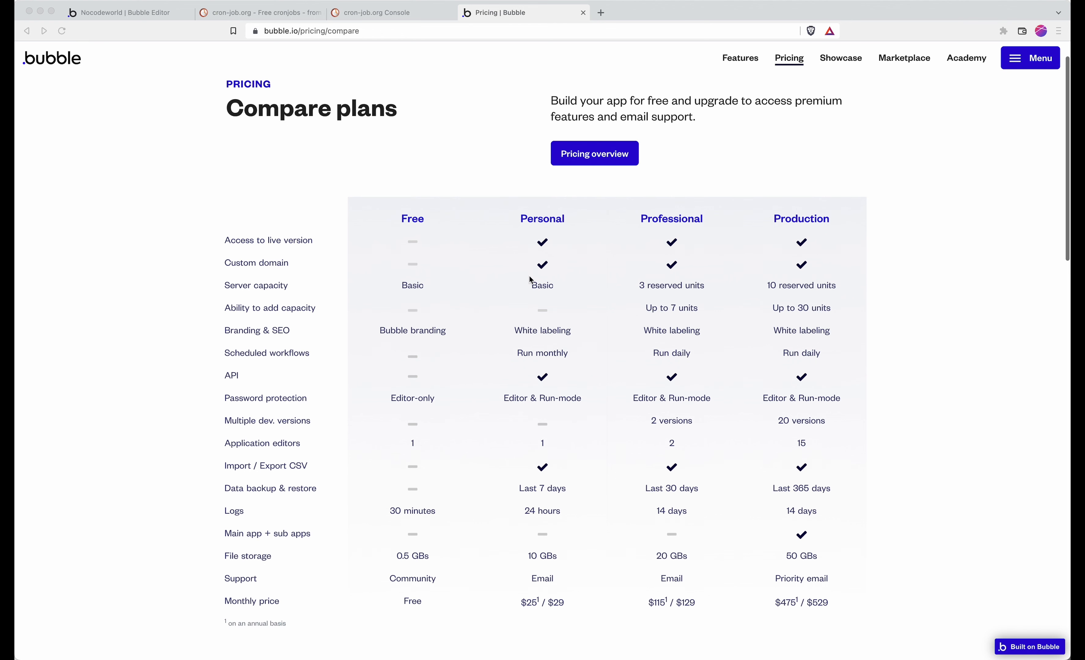
{"action": "left_click", "coordinate": [524, 354]}
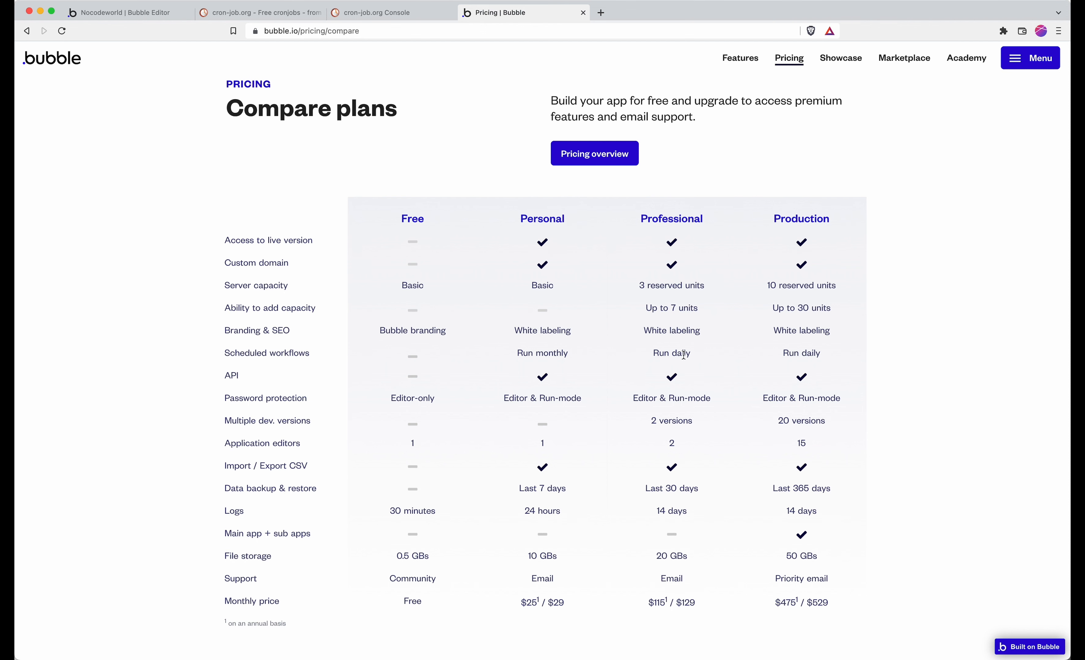
{"action": "left_click", "coordinate": [161, 14]}
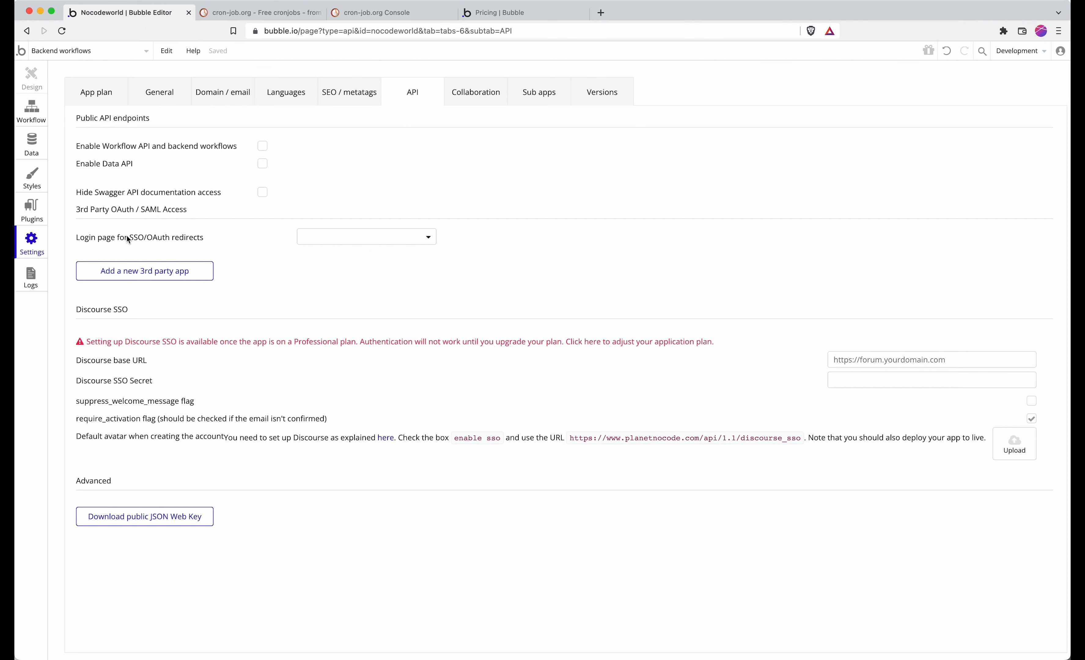
{"action": "left_click", "coordinate": [262, 147]}
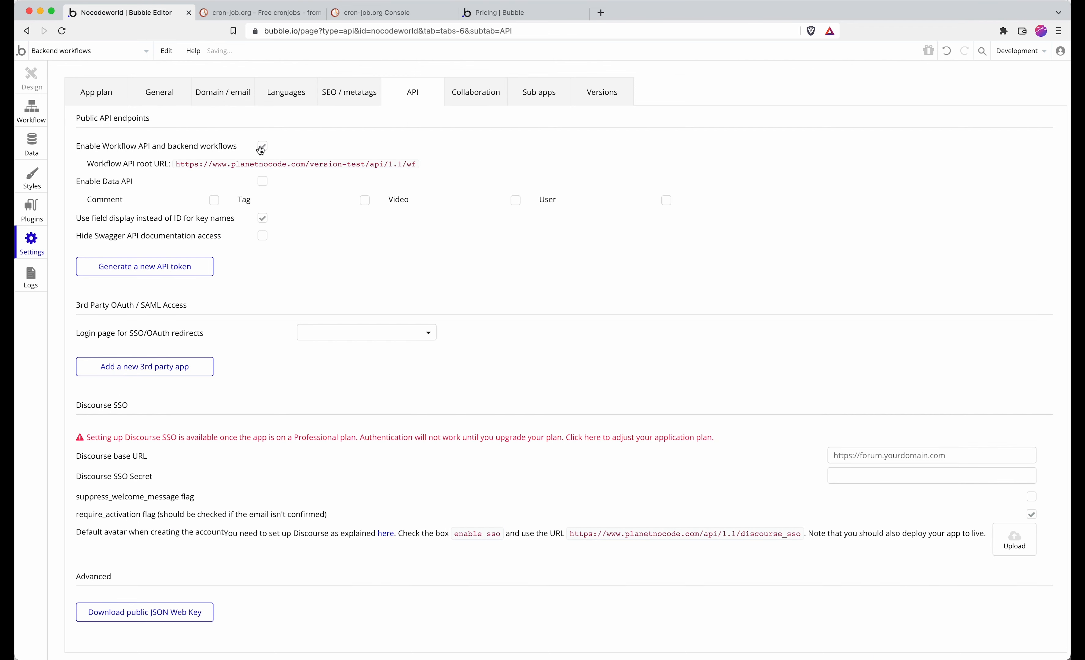
Check API availability per plan on the Bubble pricing comparison page, and return to the app's API settings.
{"action": "left_click", "coordinate": [491, 13]}
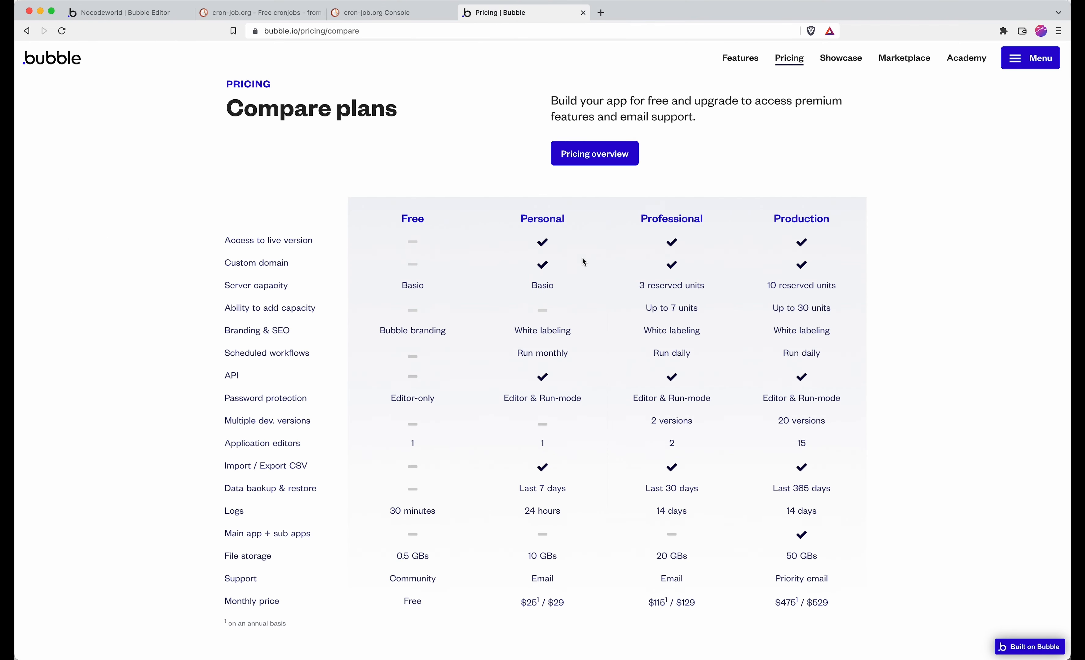
{"action": "left_click", "coordinate": [146, 14]}
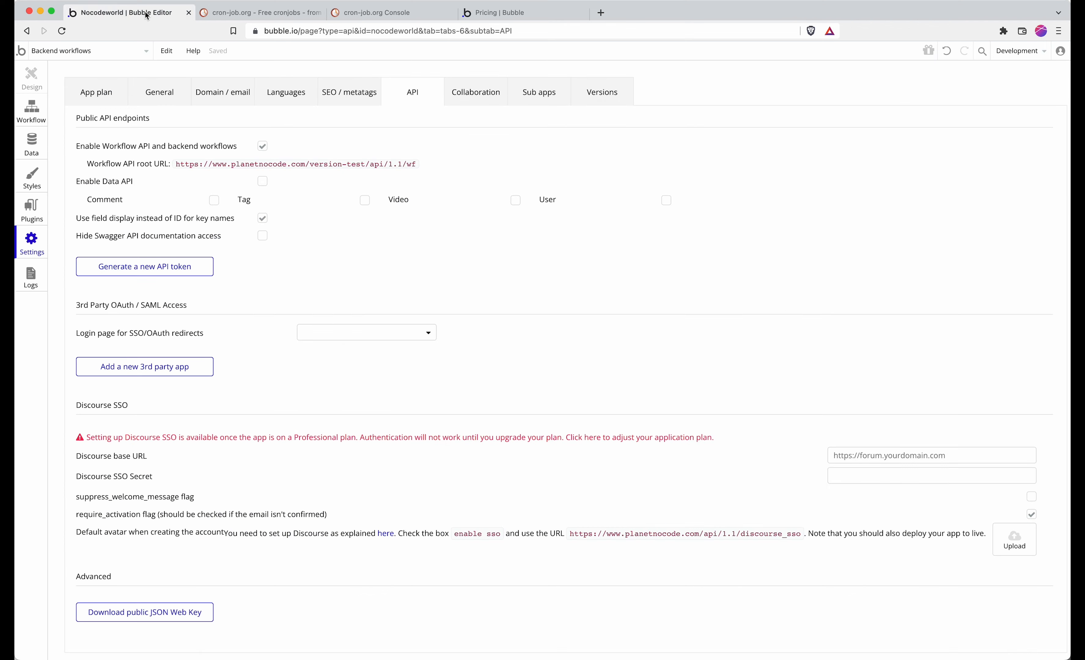
{"action": "left_click", "coordinate": [262, 147]}
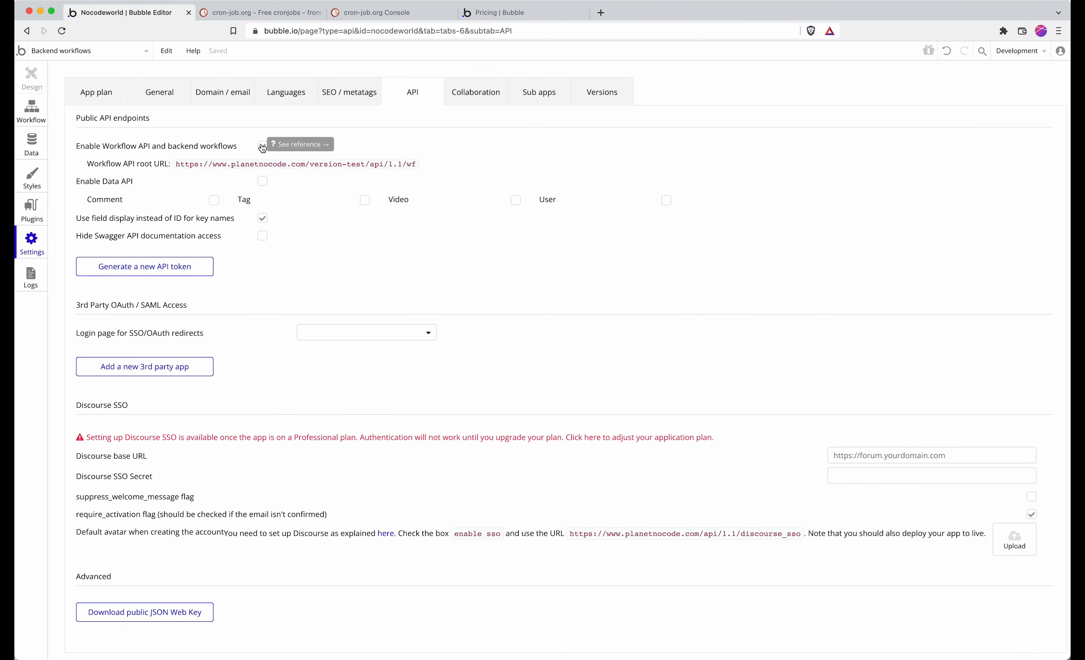
Open the app's Backend workflows page and show the options for adding a backend workflow.
{"action": "left_click", "coordinate": [102, 56]}
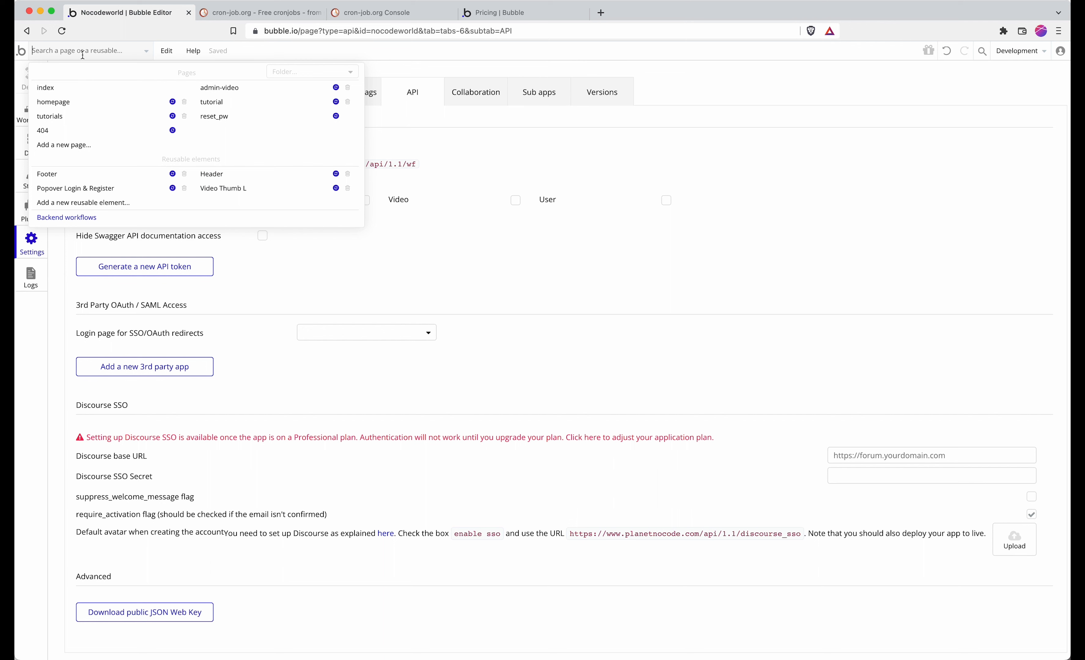
{"action": "left_click", "coordinate": [85, 219]}
{"action": "left_click", "coordinate": [104, 119]}
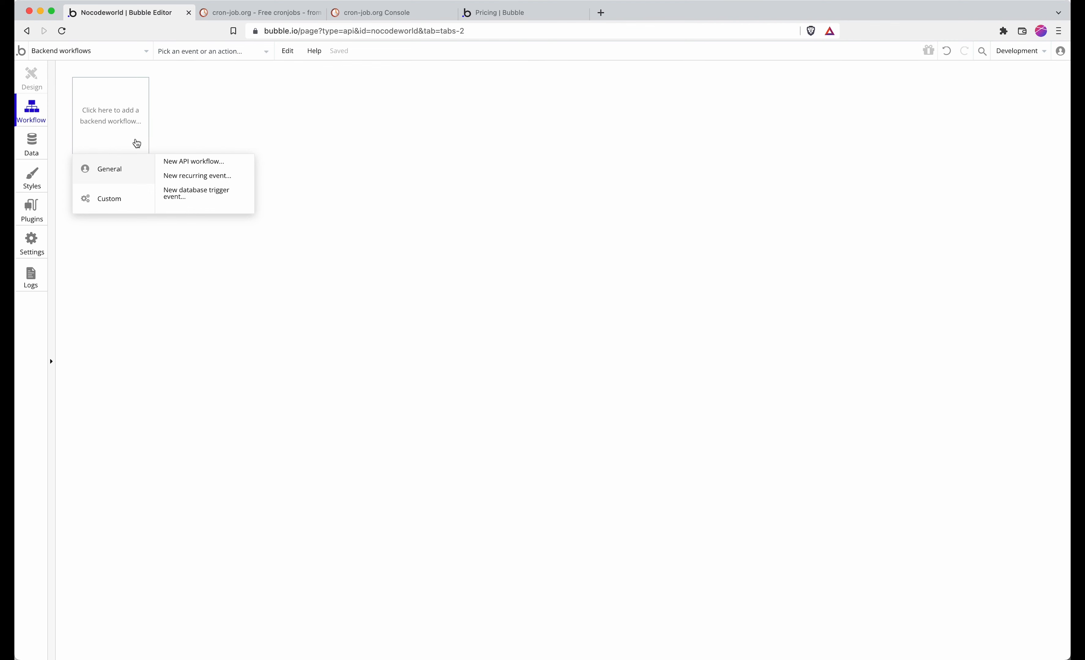
Review the scheduled workflow allowances on the Bubble pricing page, and view the cron-job.org home page.
{"action": "left_click", "coordinate": [510, 13]}
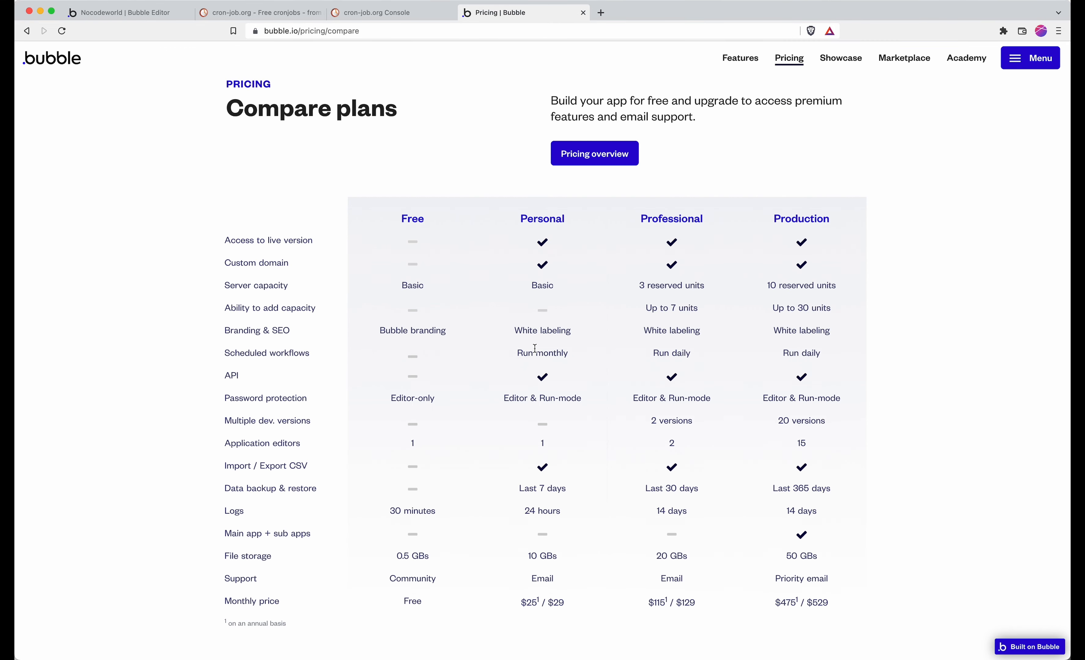
{"action": "left_click", "coordinate": [142, 13]}
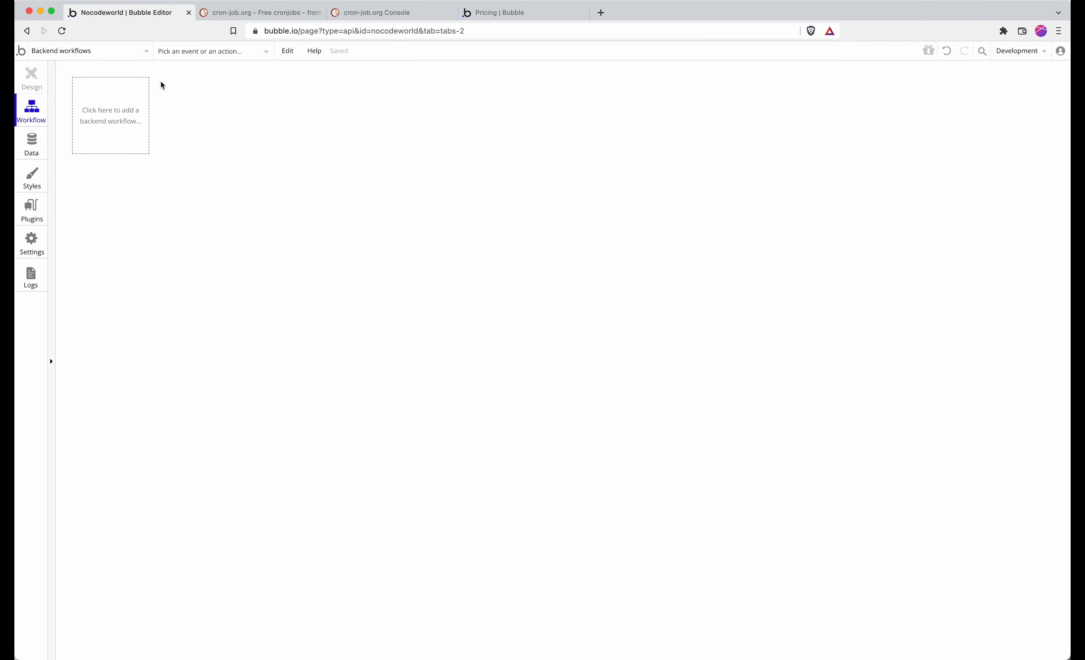
{"action": "left_click", "coordinate": [240, 13]}
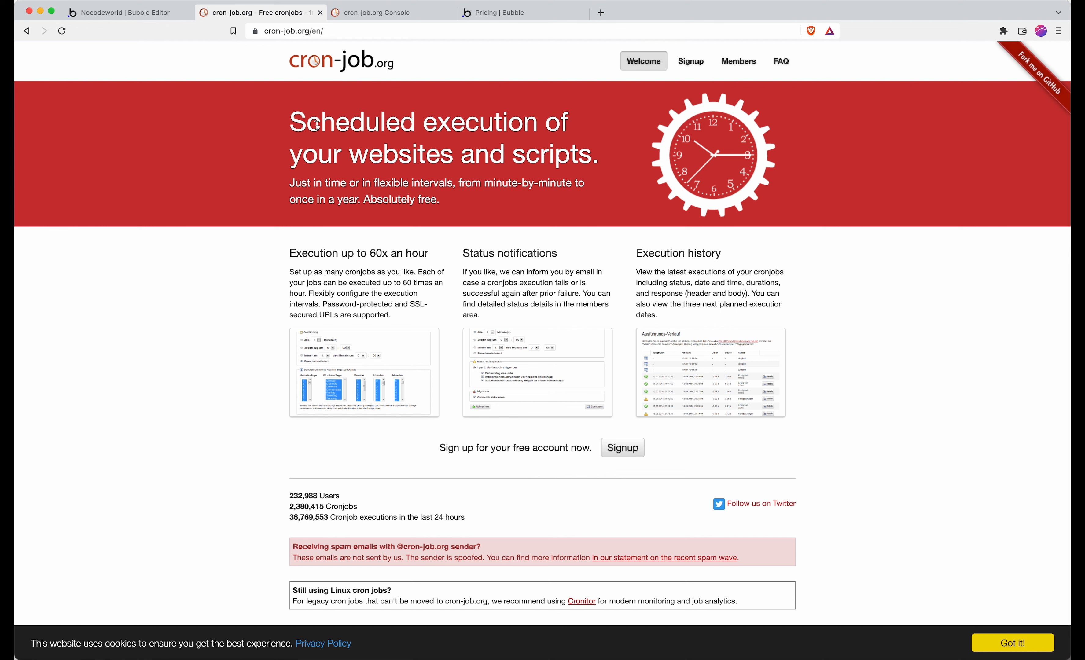
Switch to the Bubble editor and create a new API workflow named daily-task.
{"action": "left_click", "coordinate": [119, 12]}
{"action": "left_click", "coordinate": [130, 133]}
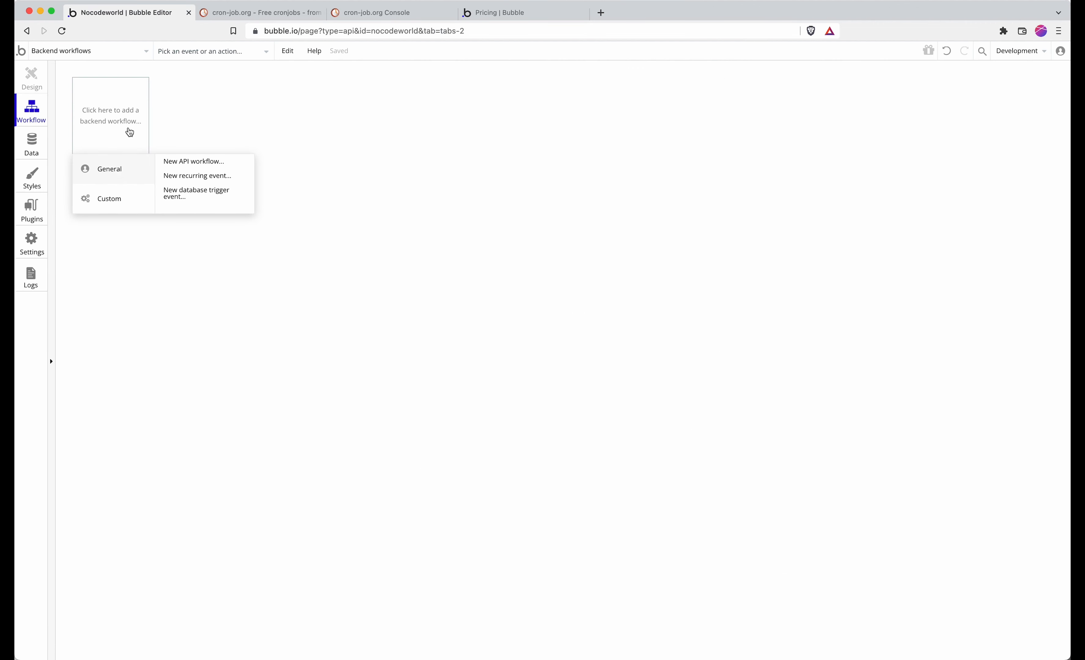
{"action": "left_click", "coordinate": [191, 162]}
{"action": "left_click", "coordinate": [958, 132]}
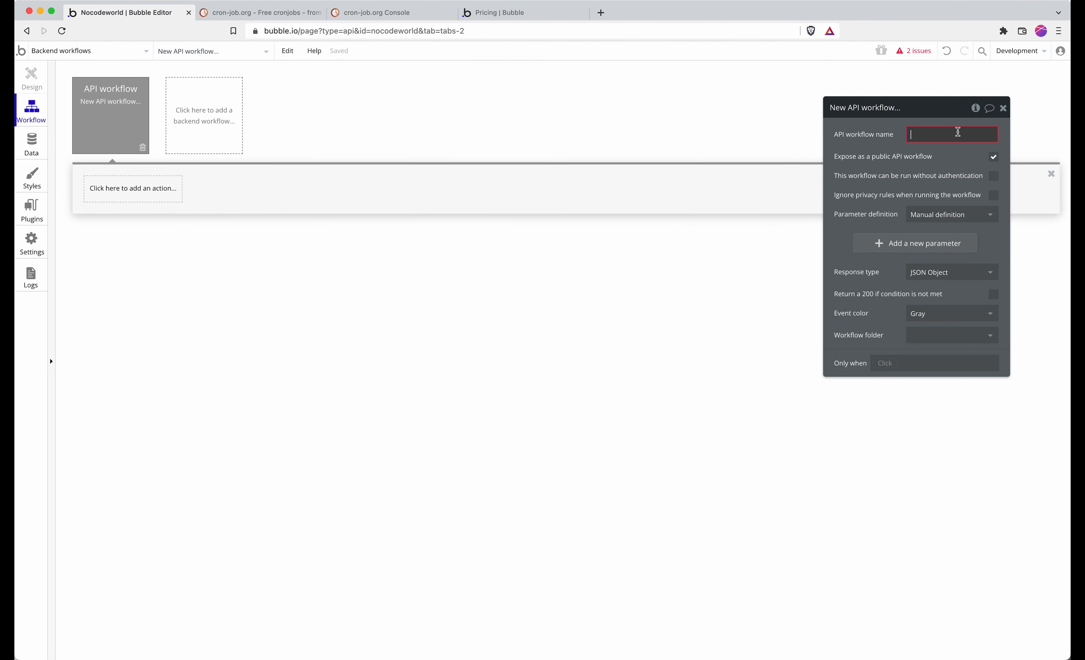
{"action": "type", "text": "daily-"}
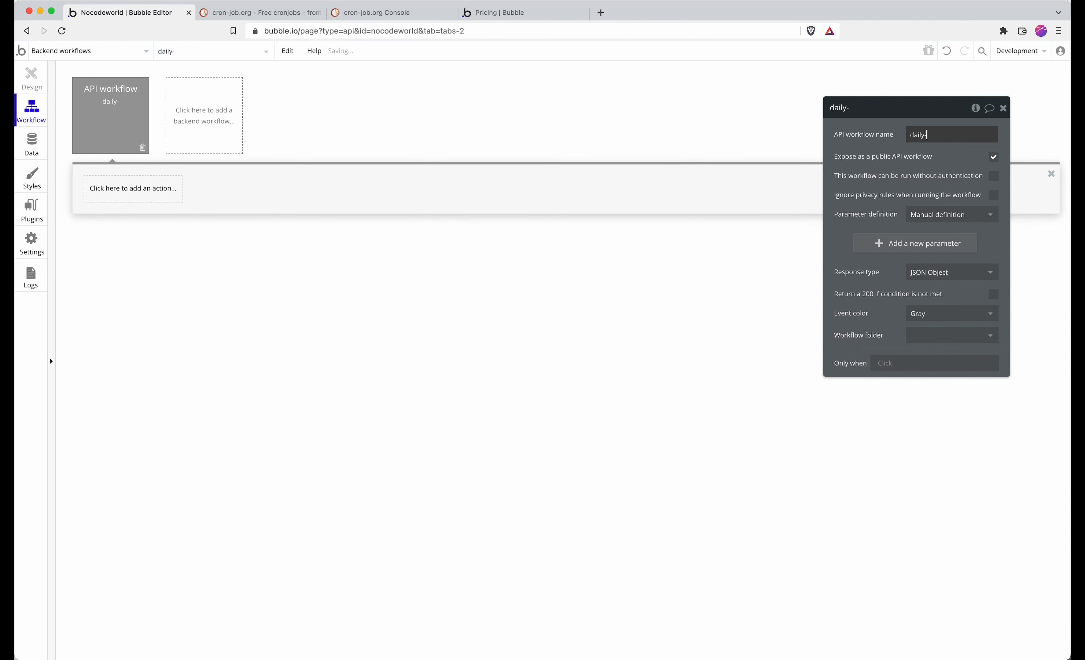
{"action": "type", "text": "task"}
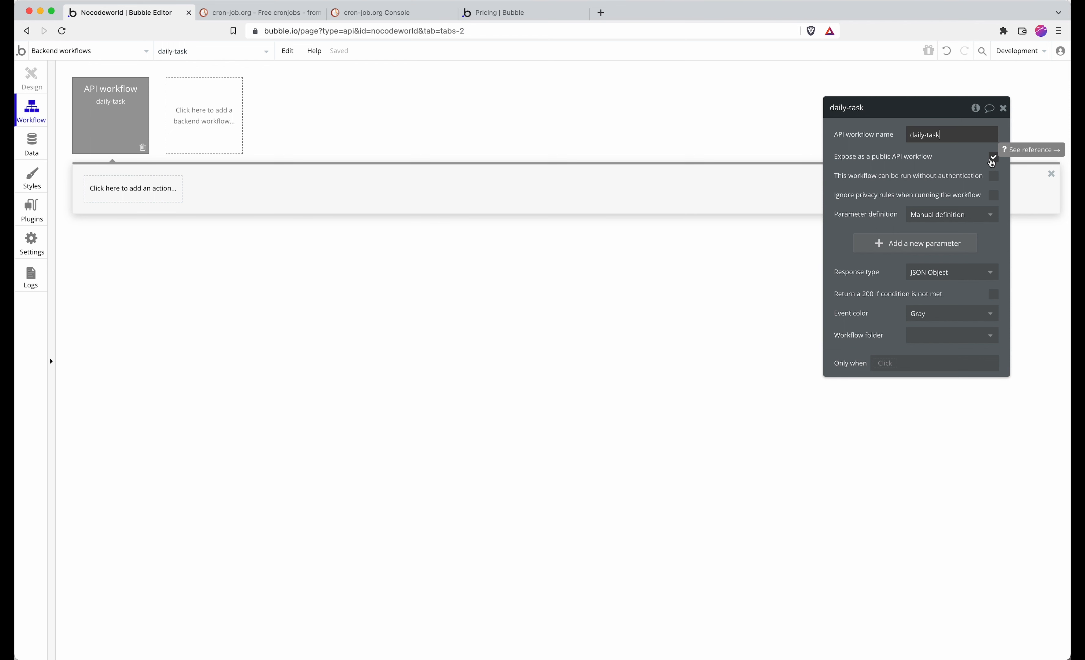
Add a Send email action as the first step of the daily-task workflow.
{"action": "left_click", "coordinate": [149, 197]}
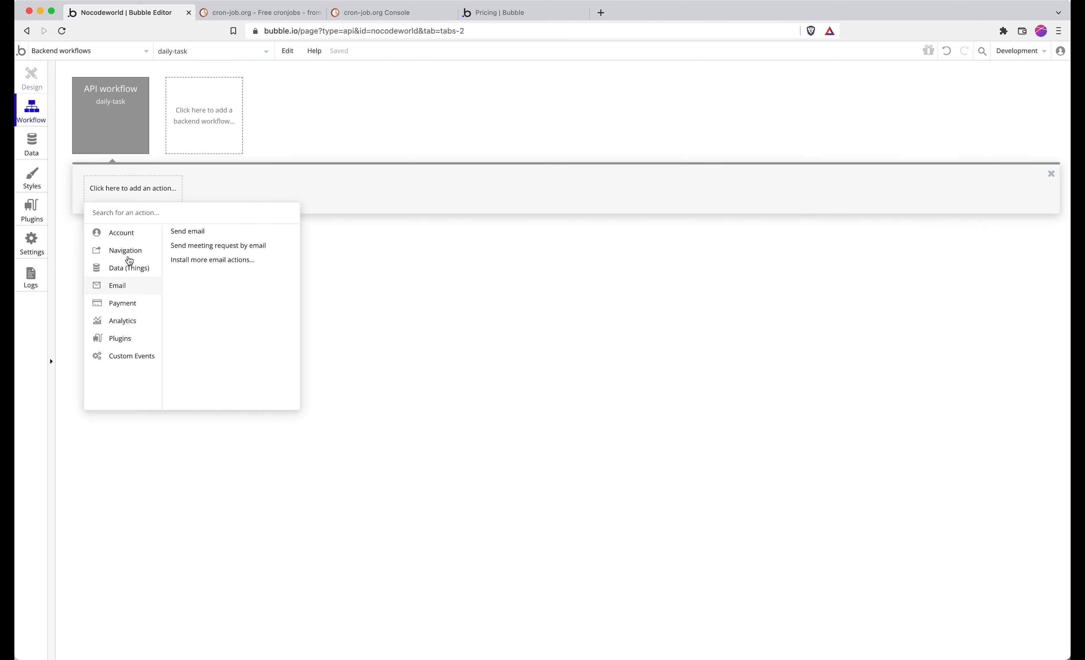
{"action": "mouse_move", "coordinate": [132, 261]}
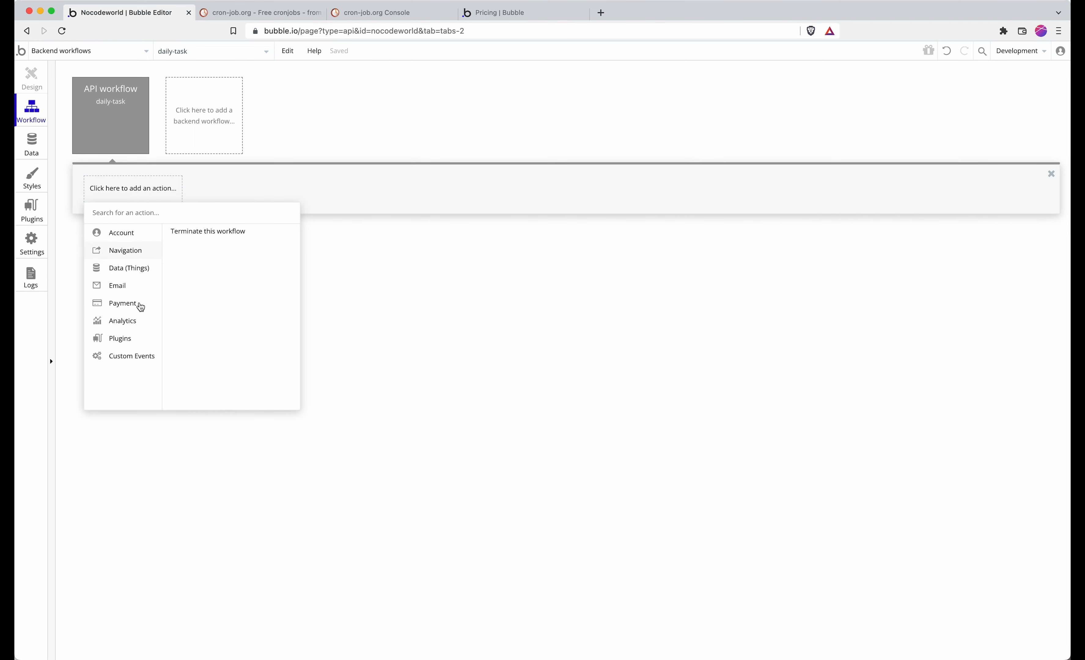
{"action": "mouse_move", "coordinate": [138, 315]}
{"action": "mouse_move", "coordinate": [131, 288]}
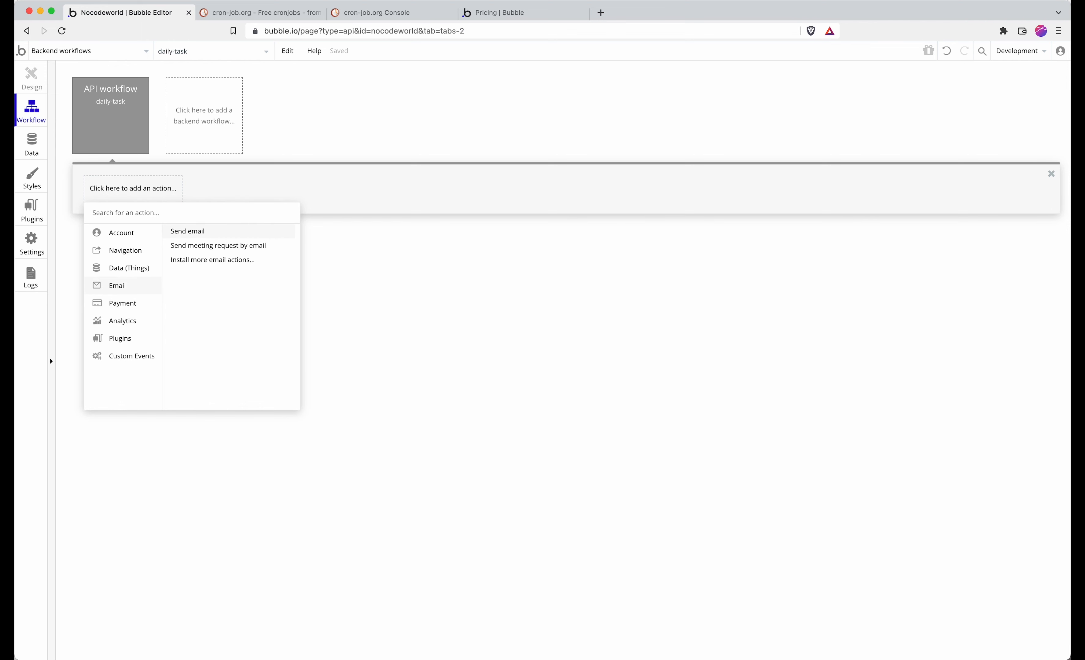
{"action": "left_click", "coordinate": [219, 235]}
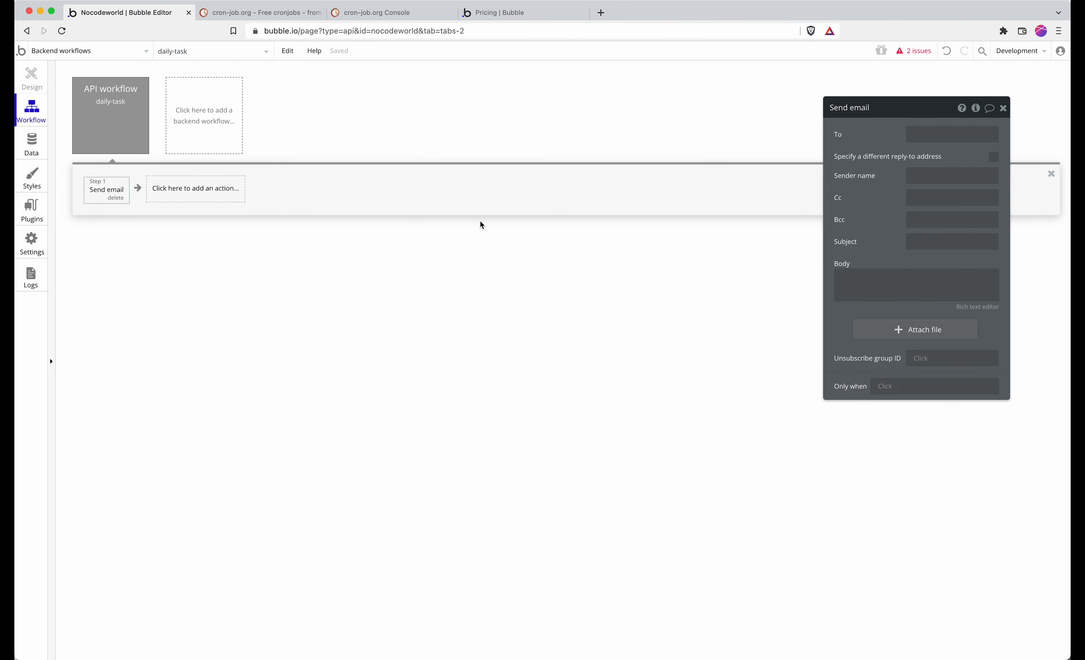
Set the daily-task workflow's parameter definition to Detect request data and start detecting data.
{"action": "left_click", "coordinate": [132, 130]}
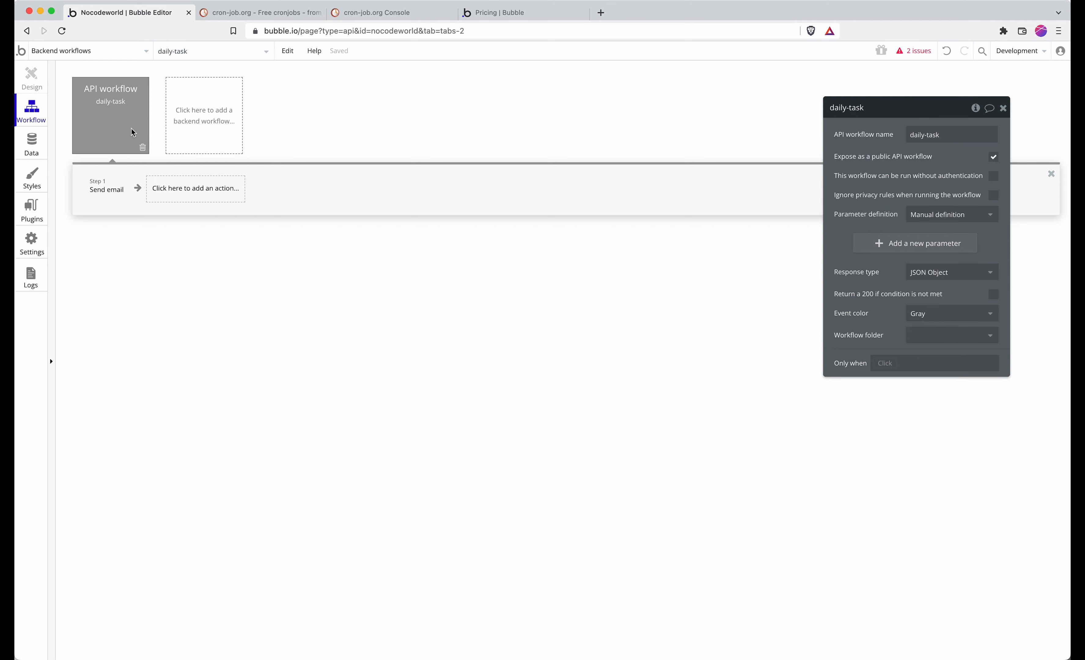
{"action": "left_click", "coordinate": [954, 215]}
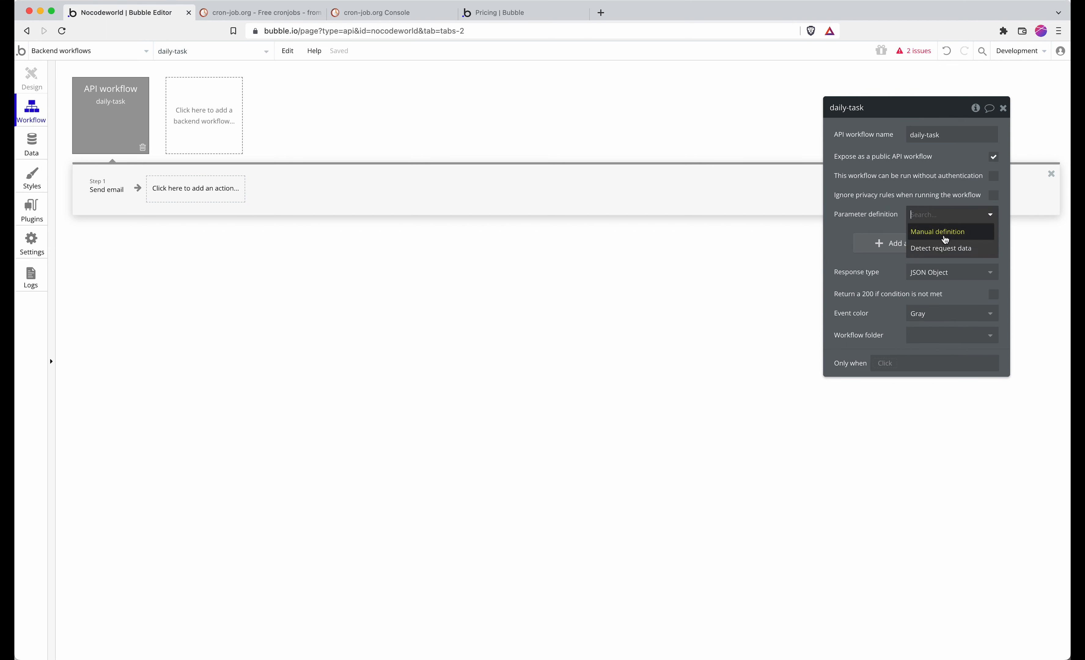
{"action": "left_click", "coordinate": [945, 255]}
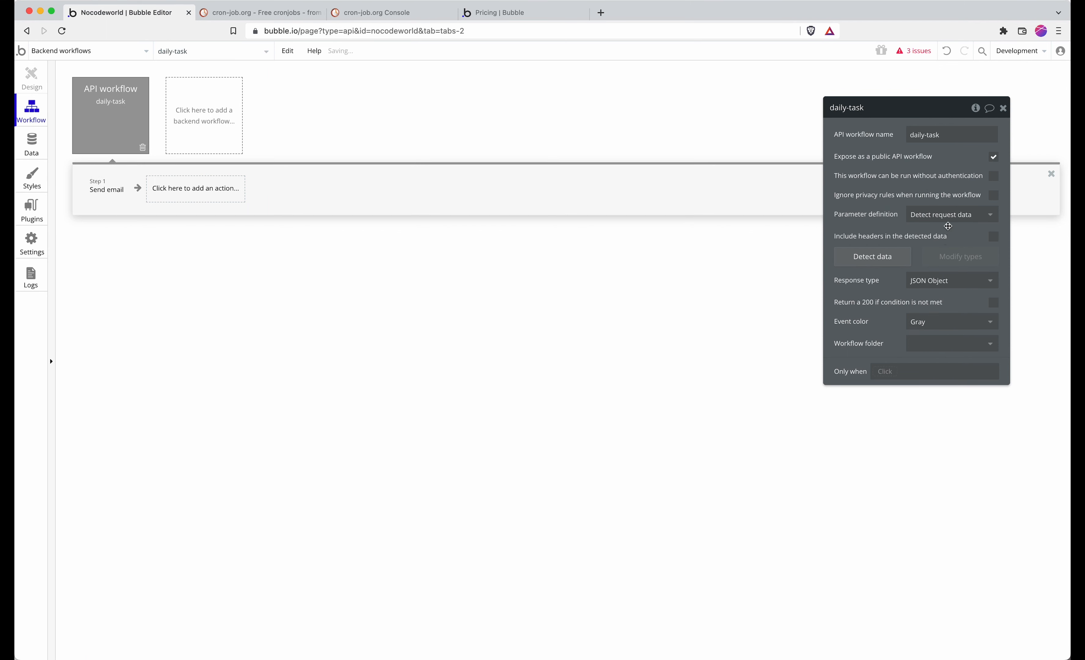
{"action": "left_click", "coordinate": [895, 264]}
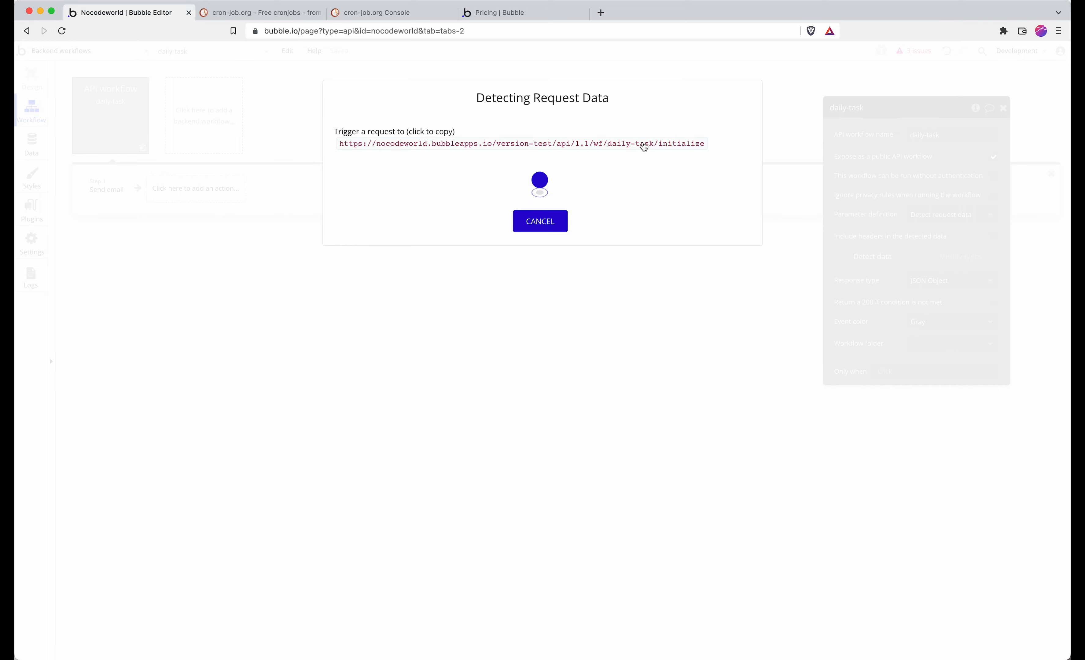
Copy the daily-task detection URL ending in /initialize into the Bubble Test cronjob's URL in the cron-job.org console, and perform a test run.
{"action": "left_click", "coordinate": [510, 152]}
{"action": "left_click", "coordinate": [299, 14]}
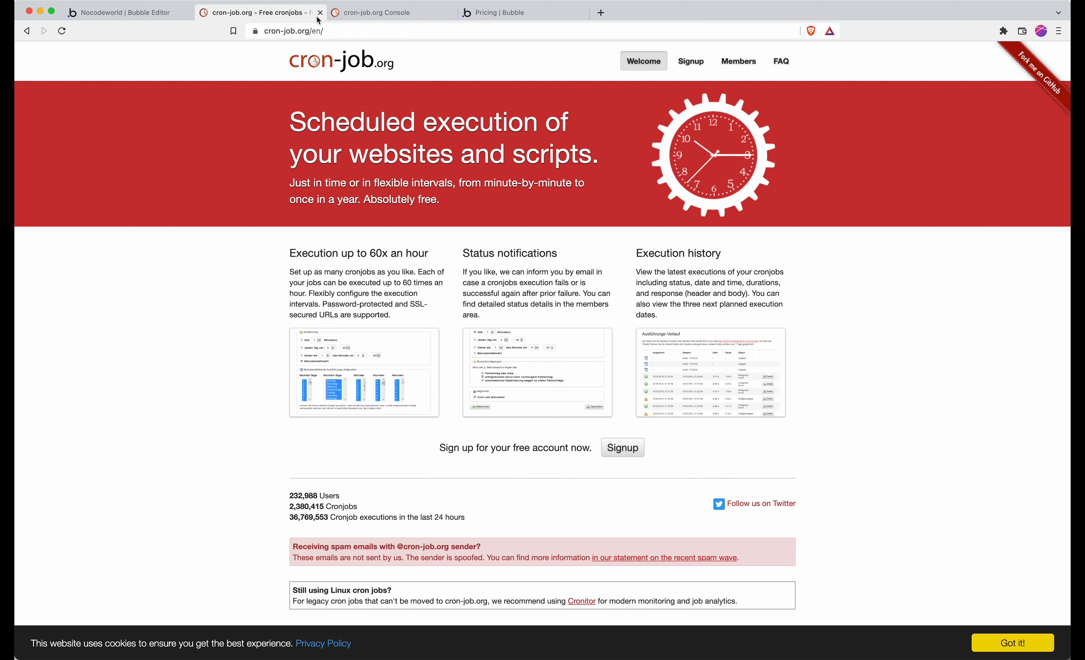
{"action": "left_click", "coordinate": [368, 17]}
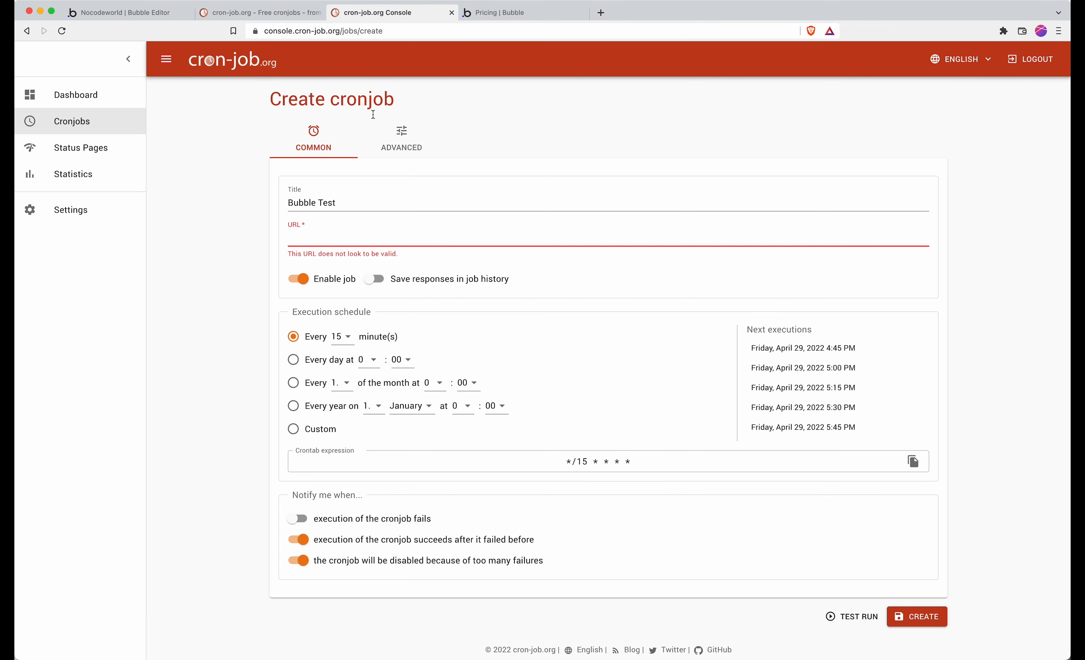
{"action": "left_click", "coordinate": [325, 239]}
{"action": "key", "text": "super+v"}
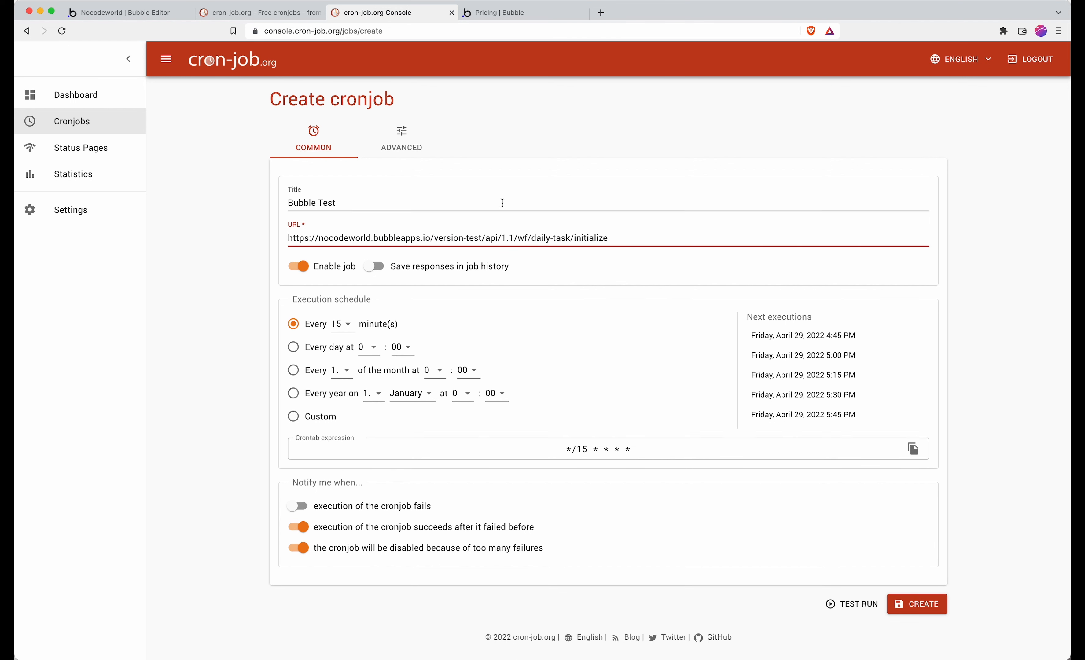
{"action": "left_click", "coordinate": [850, 608]}
{"action": "left_click", "coordinate": [665, 422]}
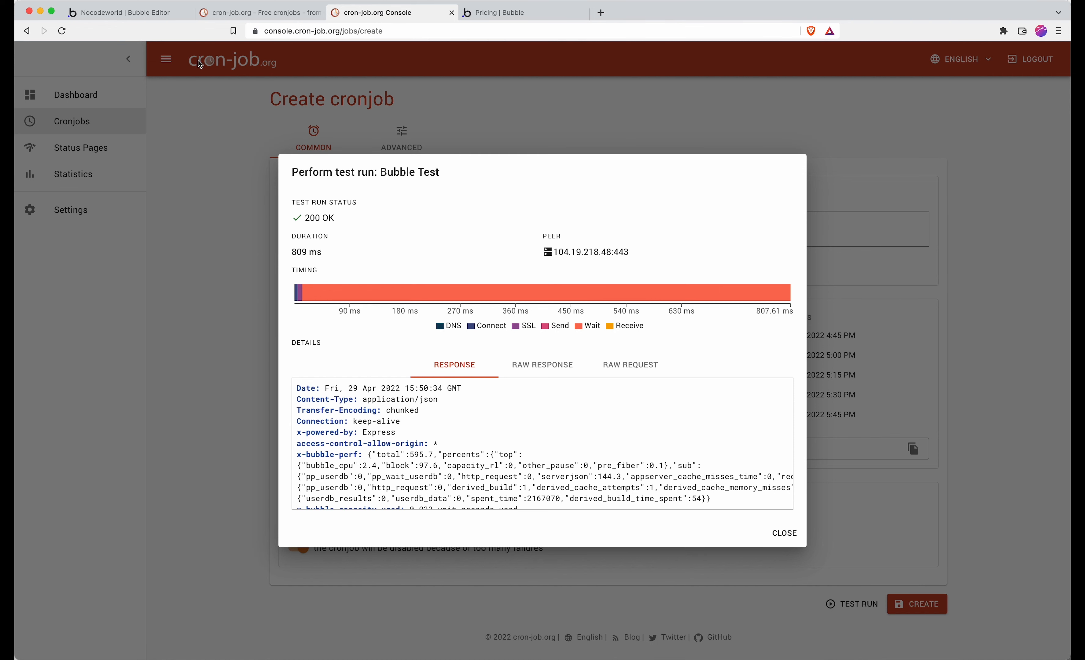
Return to the Bubble editor, show the raw data of the detected API workflow request, and save it.
{"action": "left_click", "coordinate": [127, 13]}
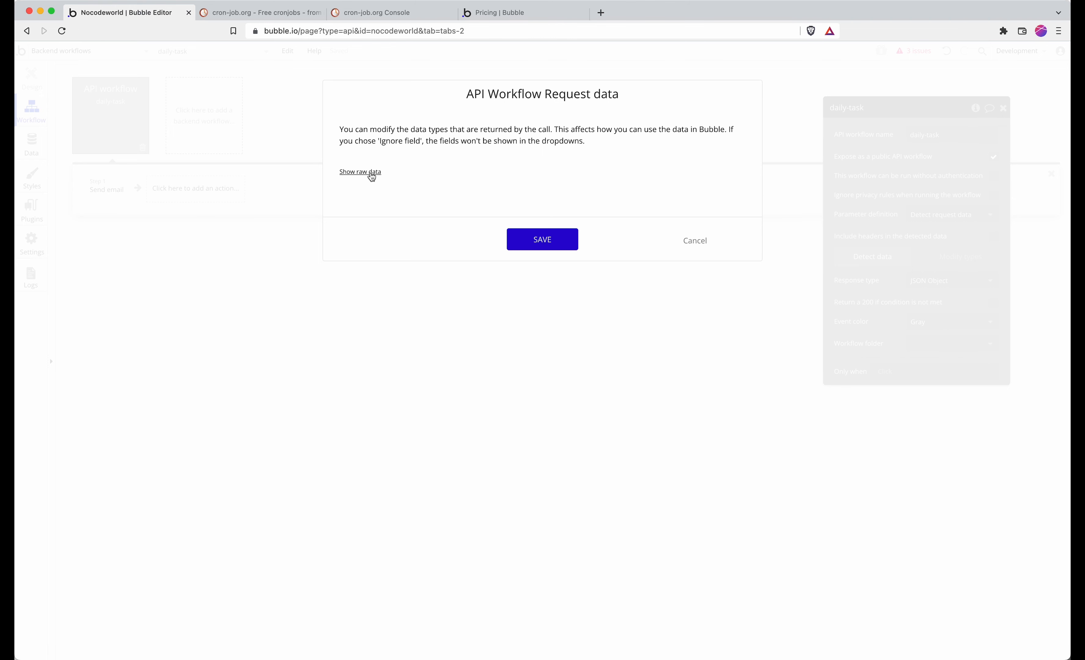
{"action": "left_click", "coordinate": [372, 177]}
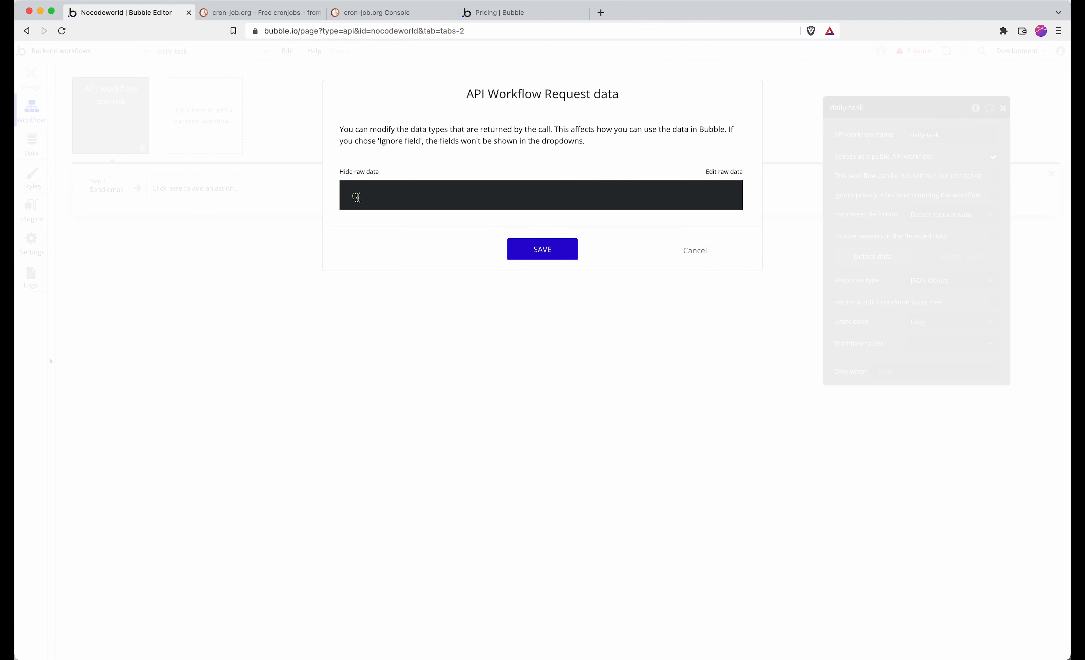
{"action": "left_click", "coordinate": [537, 259]}
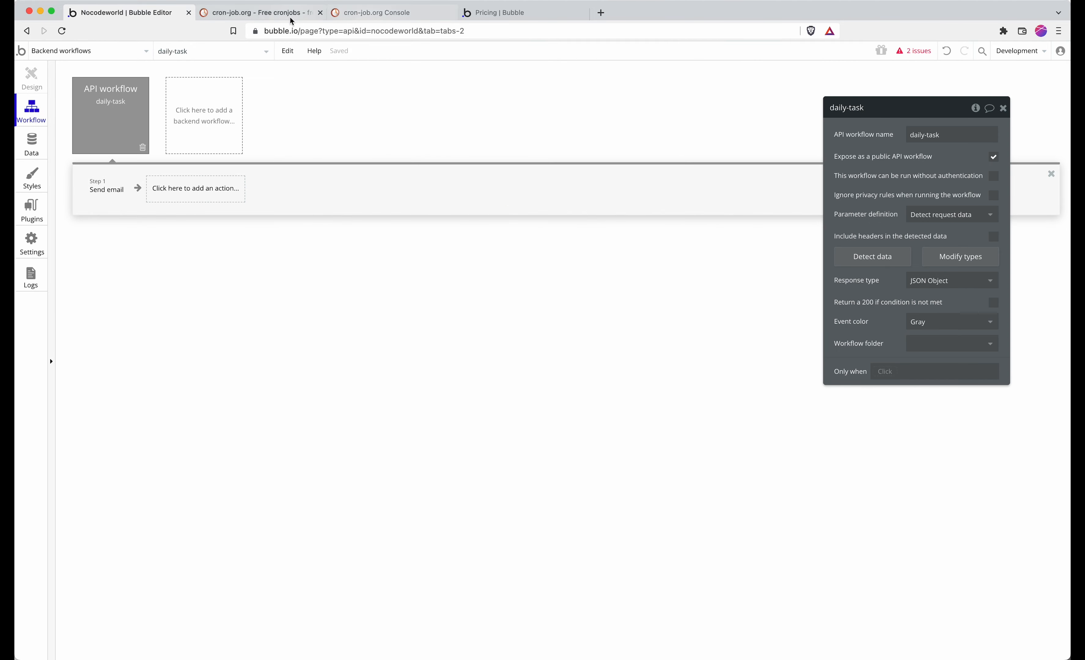
Remove /initialize from the Bubble Test cronjob's URL in the cron-job.org console, and return to the Bubble editor.
{"action": "left_click", "coordinate": [358, 21]}
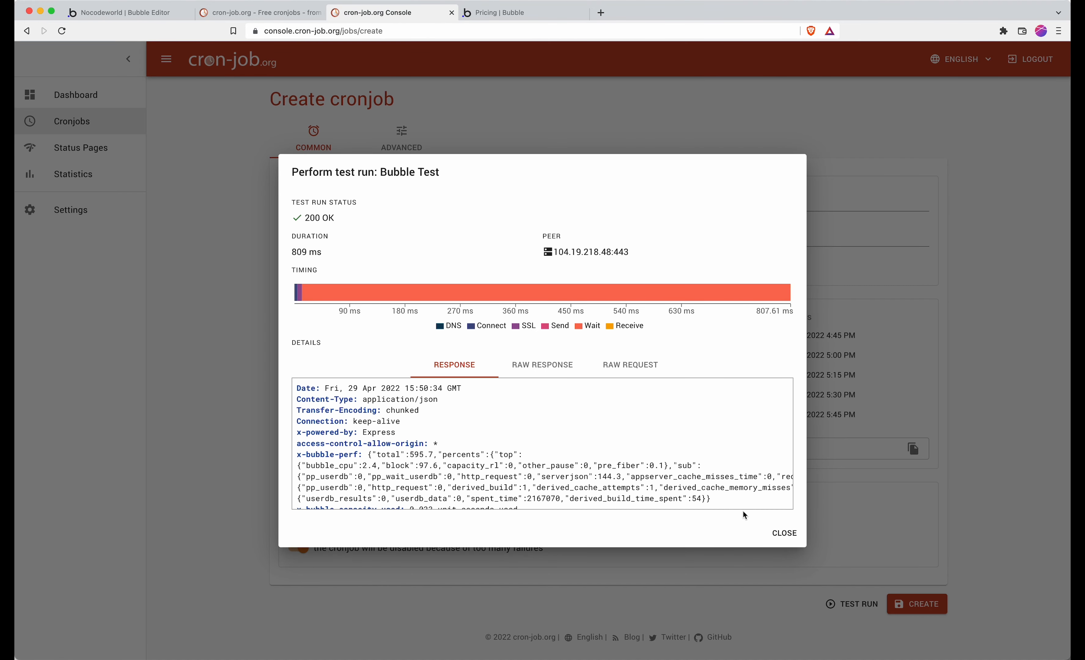
{"action": "left_click", "coordinate": [784, 533]}
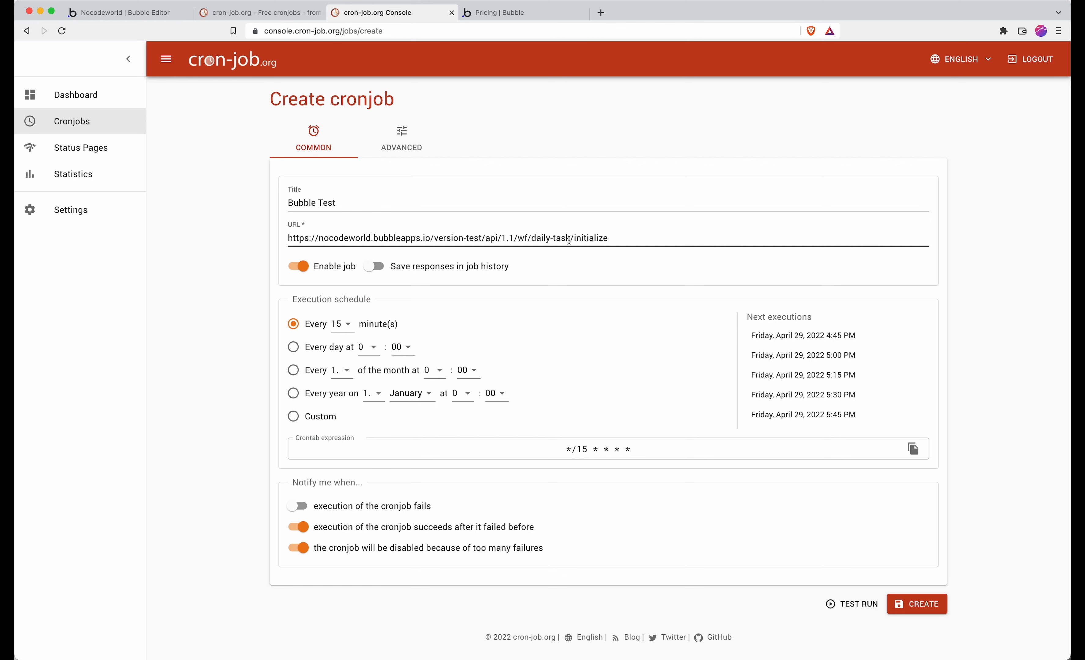
{"action": "left_click_drag", "start_coordinate": [572, 239], "coordinate": [686, 235]}
{"action": "key", "text": "BackSpace"}
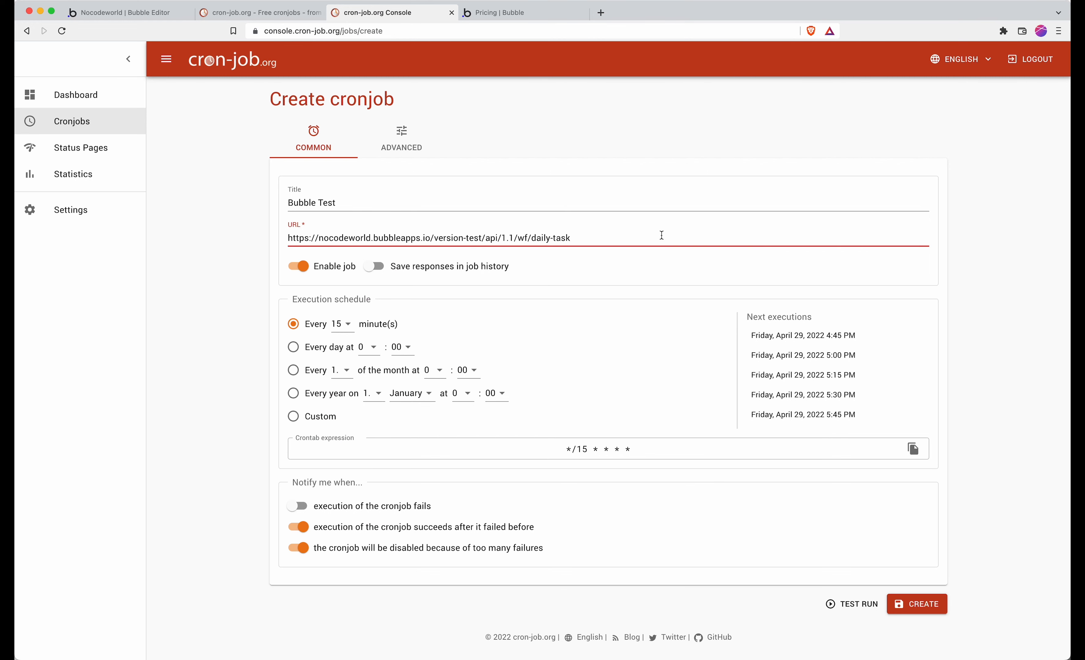
{"action": "left_click", "coordinate": [152, 14]}
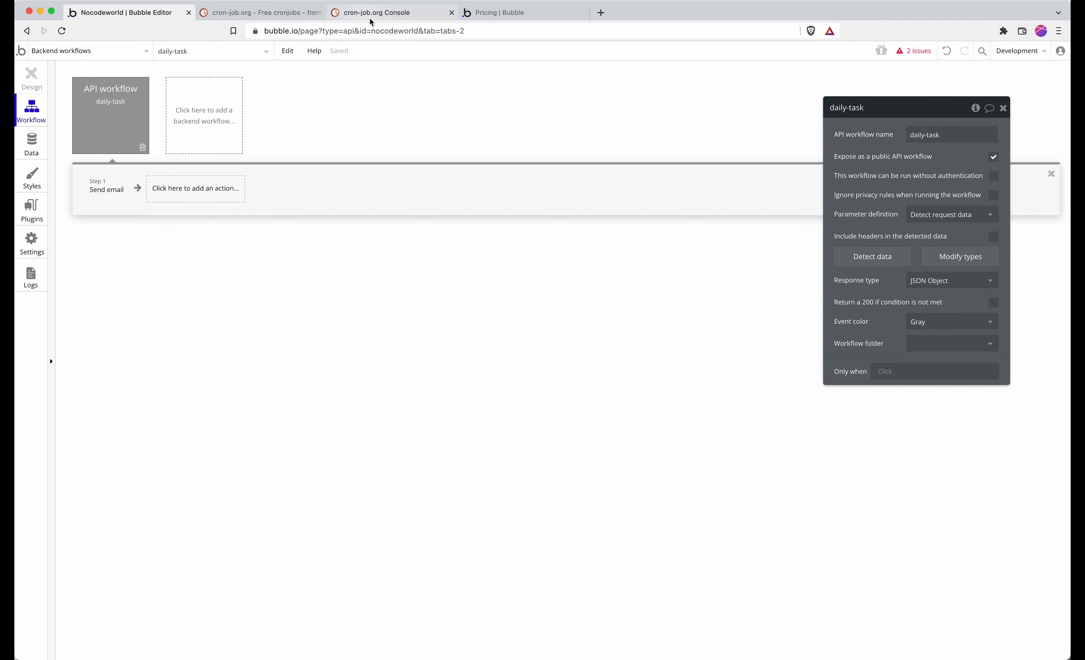
Schedule the Bubble Test cronjob in the cron-job.org console to run every day at 9:00, and create it.
{"action": "left_click", "coordinate": [377, 12]}
{"action": "left_click_drag", "start_coordinate": [588, 237], "coordinate": [312, 233]}
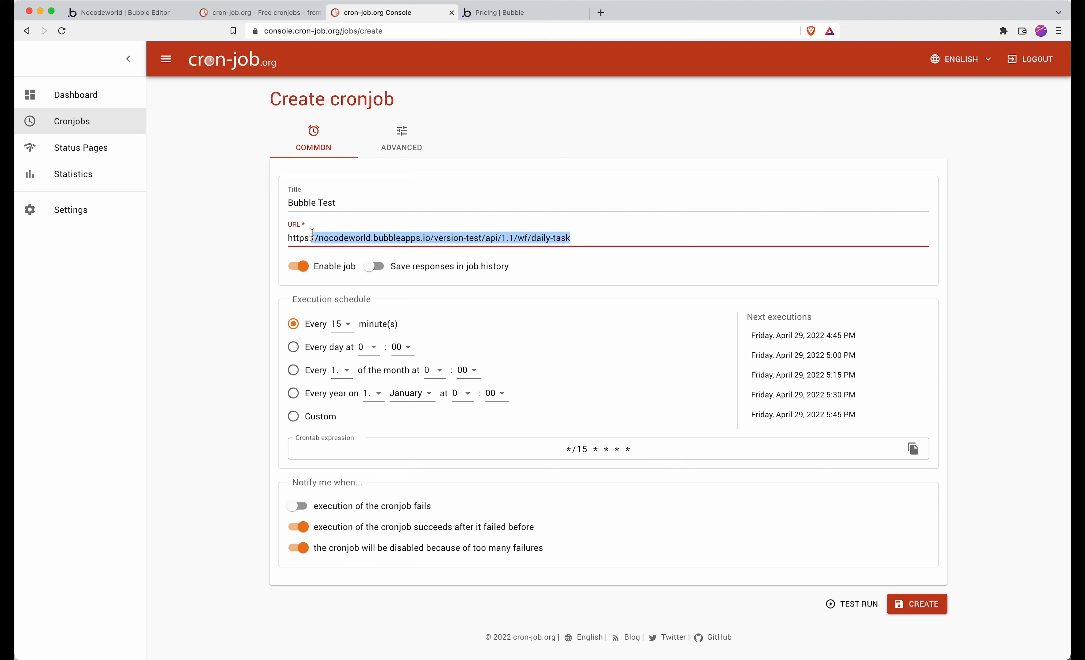
{"action": "left_click", "coordinate": [263, 237]}
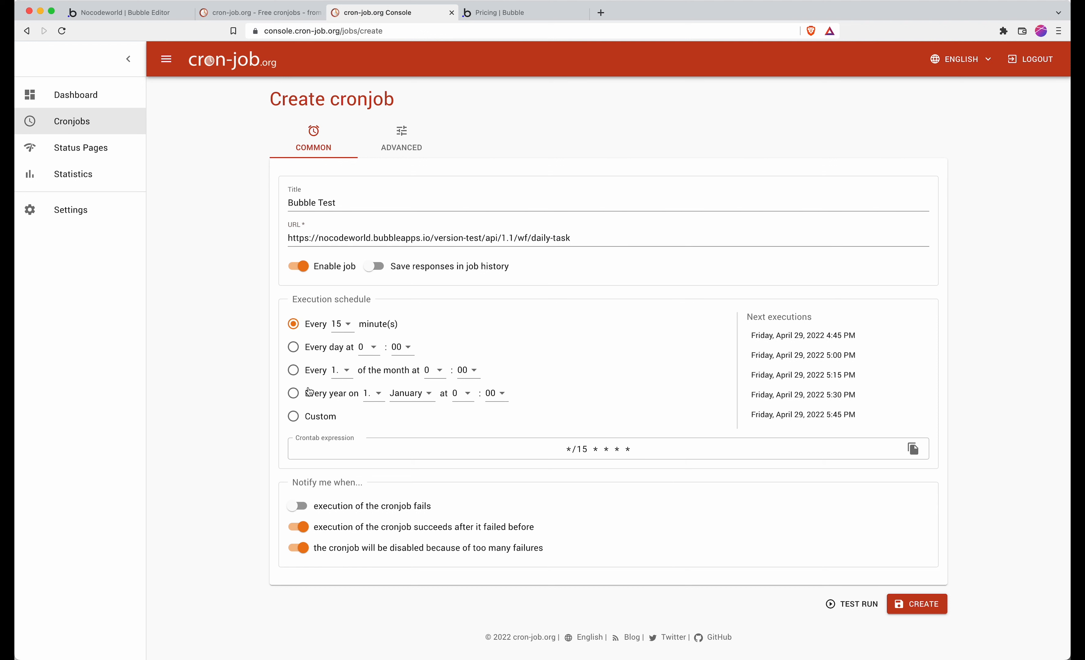
{"action": "left_click", "coordinate": [299, 351]}
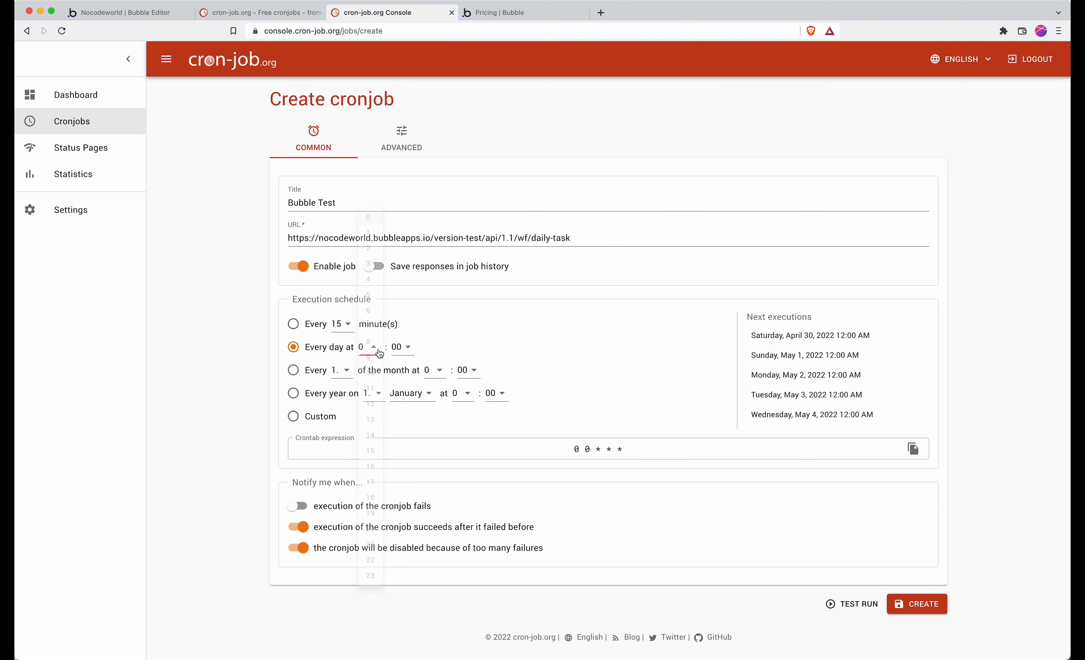
{"action": "left_click", "coordinate": [375, 348]}
{"action": "left_click", "coordinate": [377, 360]}
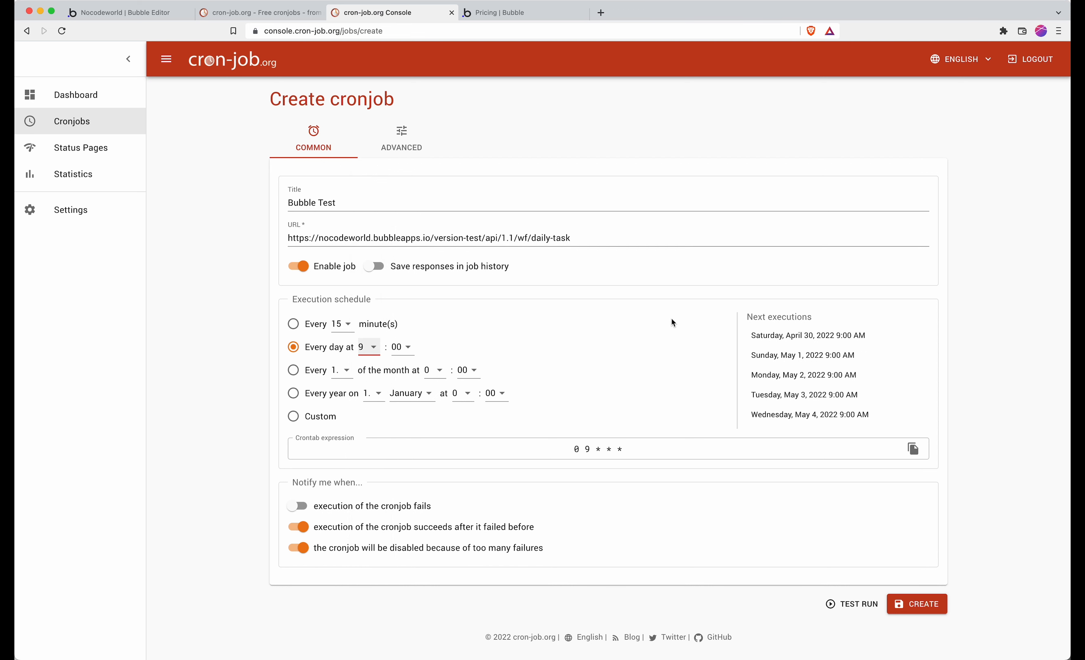
{"action": "left_click", "coordinate": [917, 601]}
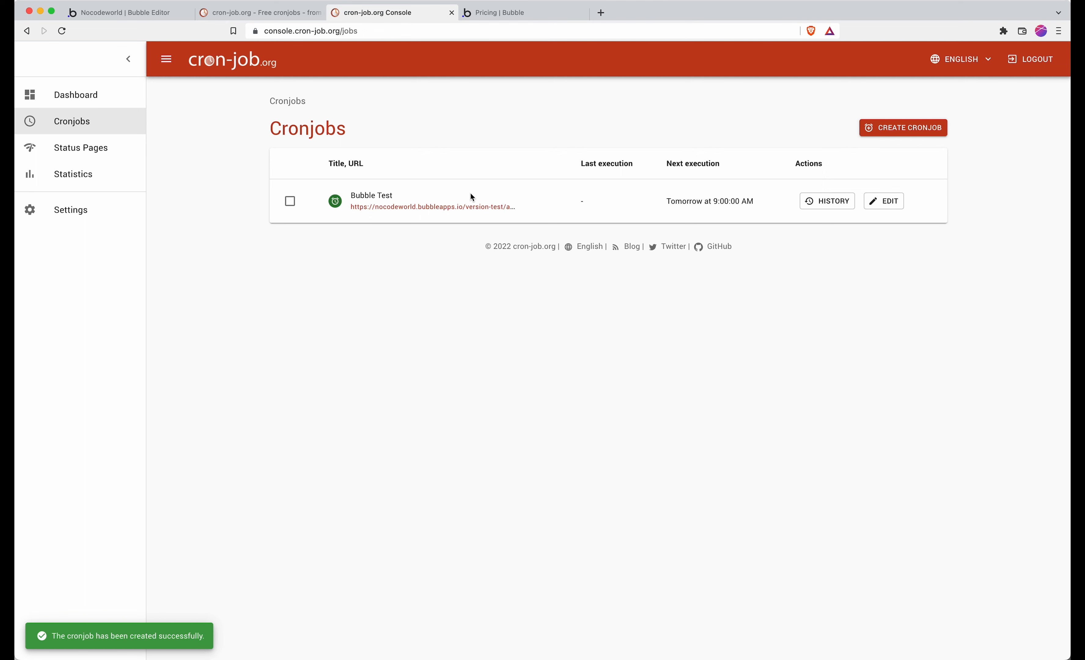
Switch to the Bubble editor and view the settings of the daily-task workflow's Send email action.
{"action": "left_click", "coordinate": [89, 12]}
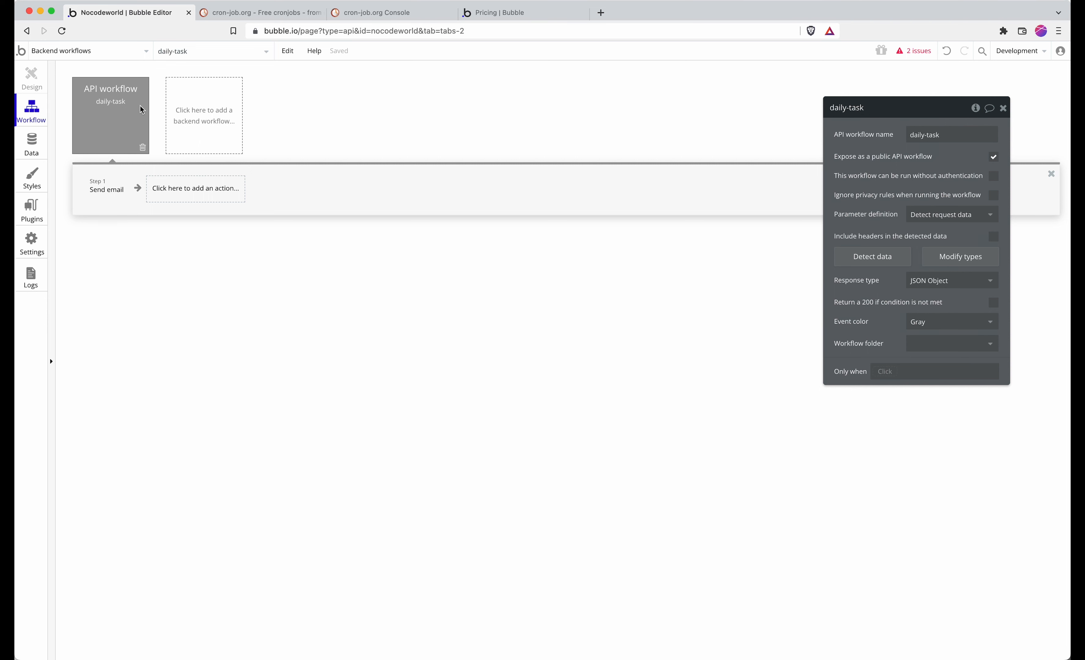
{"action": "left_click", "coordinate": [107, 190]}
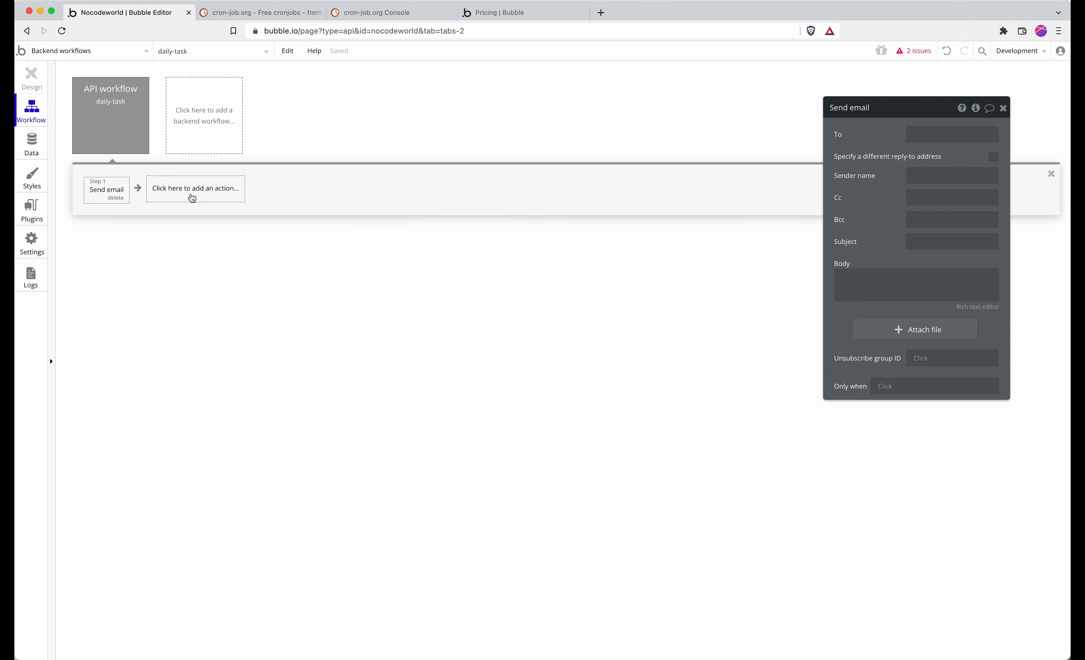
Examine the Personal plan's scheduled workflows entry on Bubble's pricing comparison page, and return to the cron-job.org console.
{"action": "left_click", "coordinate": [486, 15]}
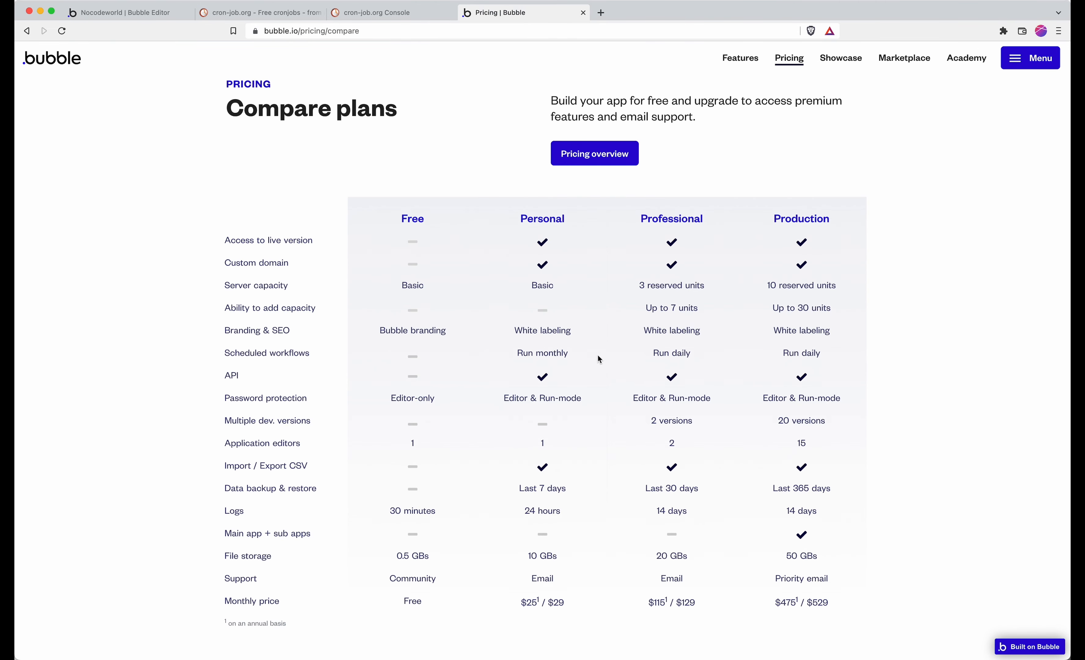
{"action": "left_click_drag", "start_coordinate": [583, 358], "coordinate": [510, 360]}
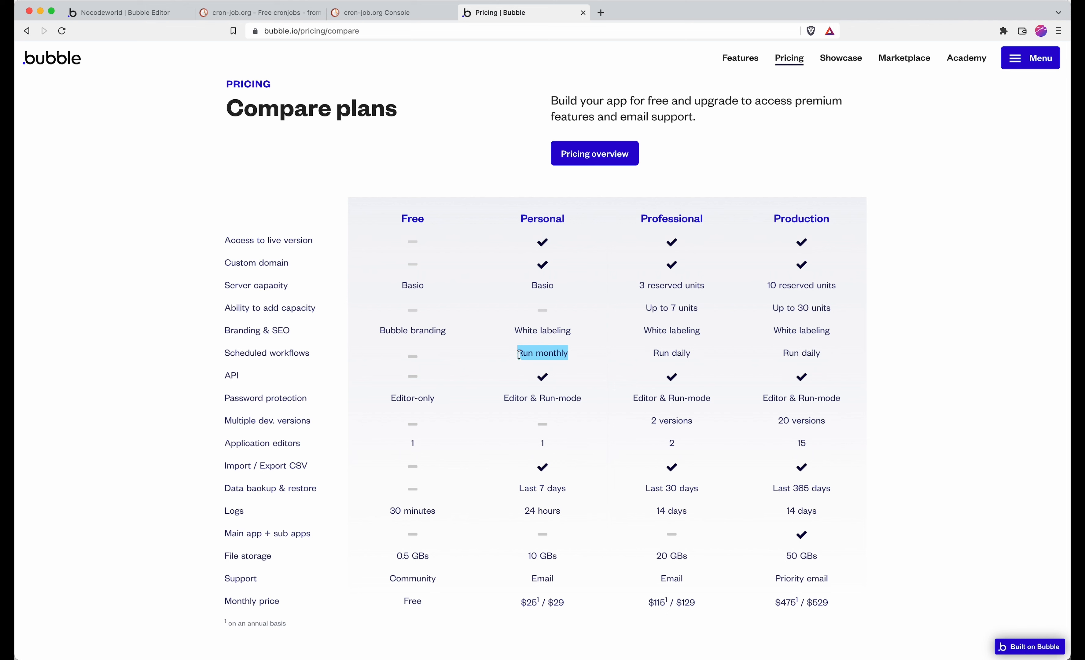
{"action": "left_click", "coordinate": [521, 355]}
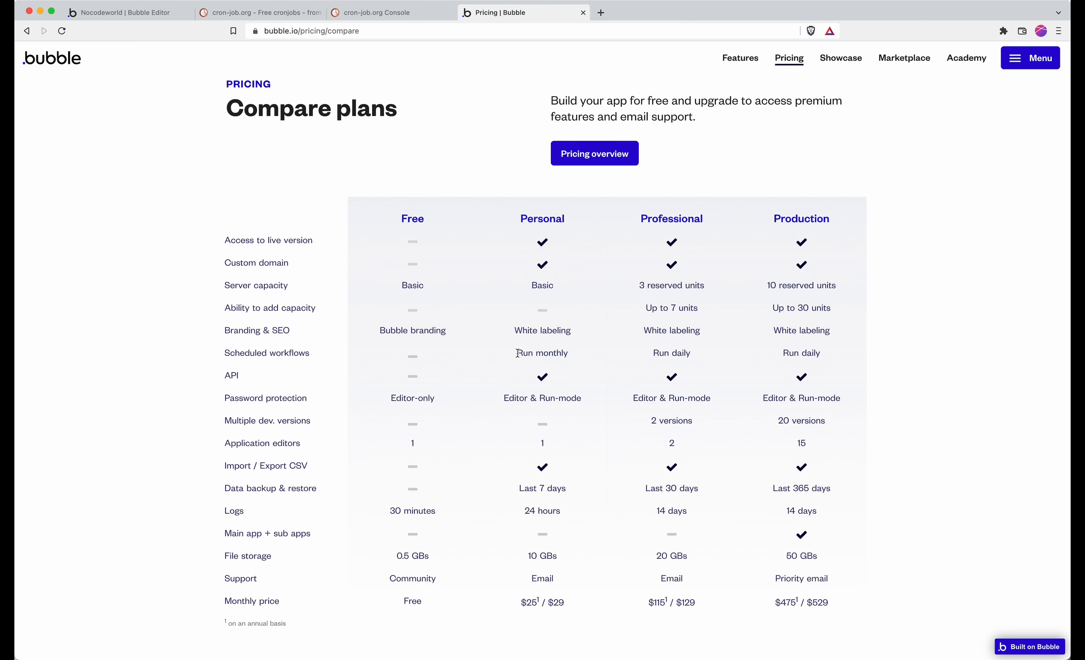
{"action": "left_click_drag", "start_coordinate": [522, 354], "coordinate": [573, 354]}
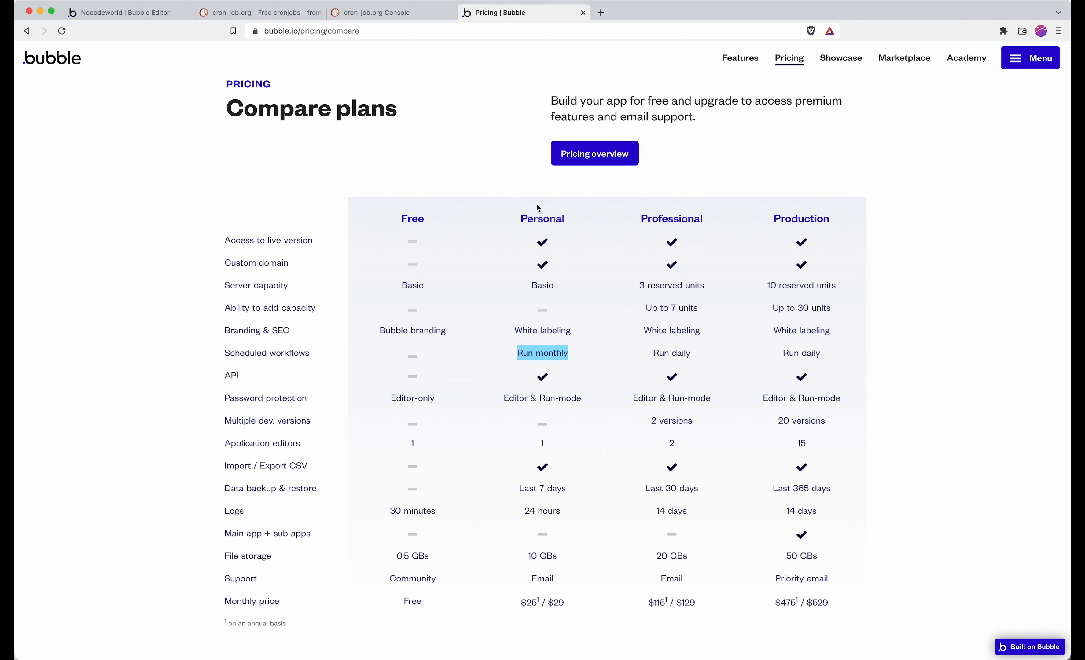
{"action": "left_click", "coordinate": [541, 219]}
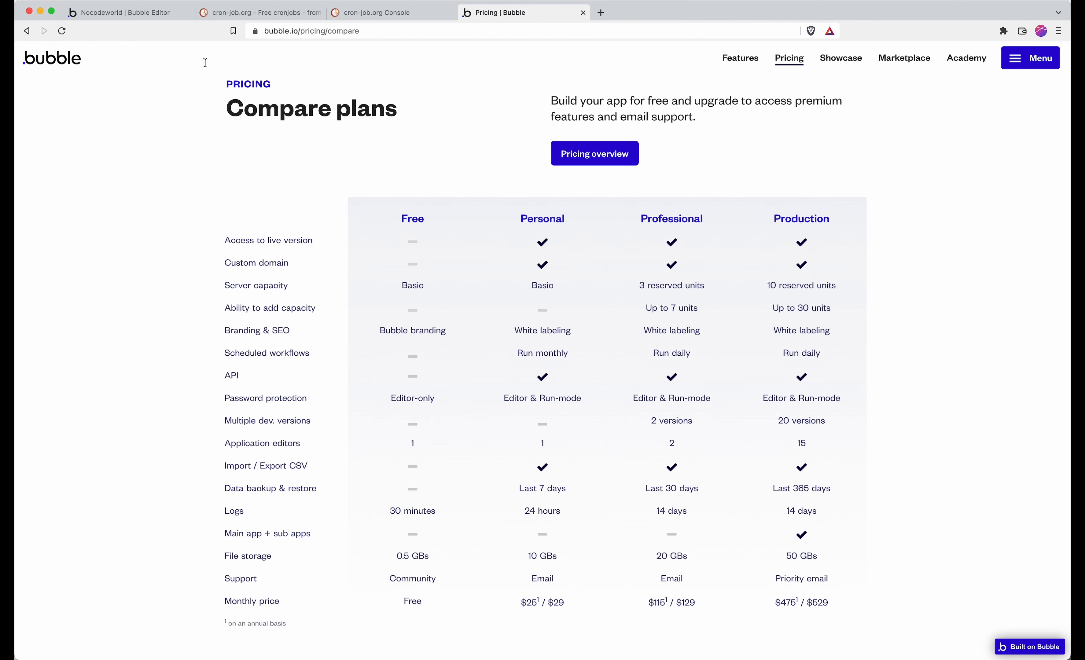
{"action": "left_click", "coordinate": [135, 21]}
{"action": "left_click", "coordinate": [355, 15]}
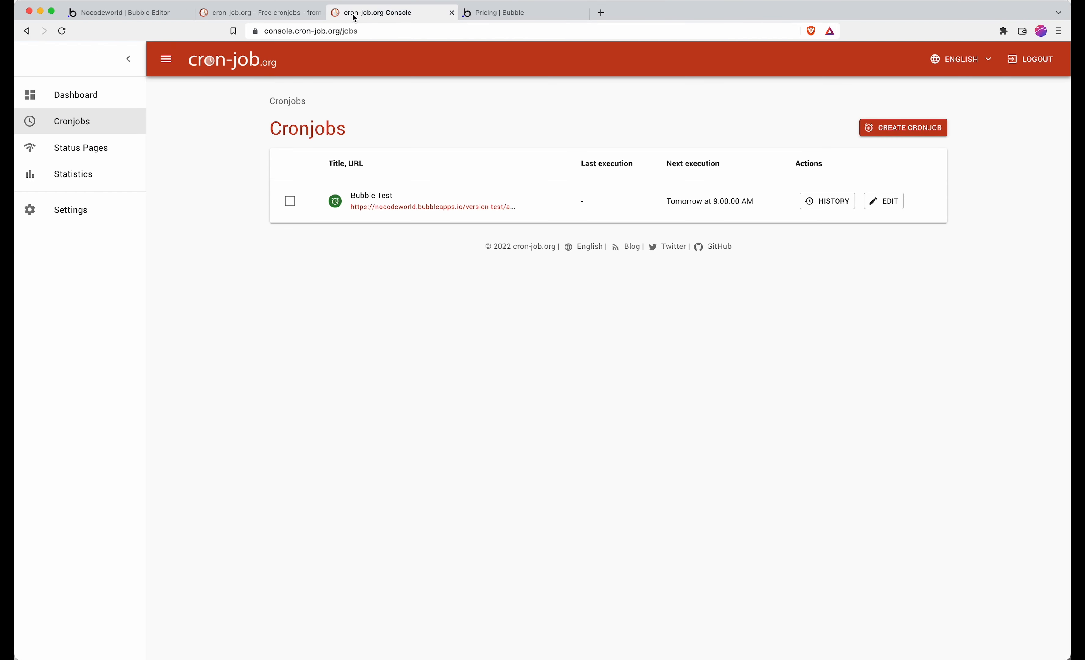